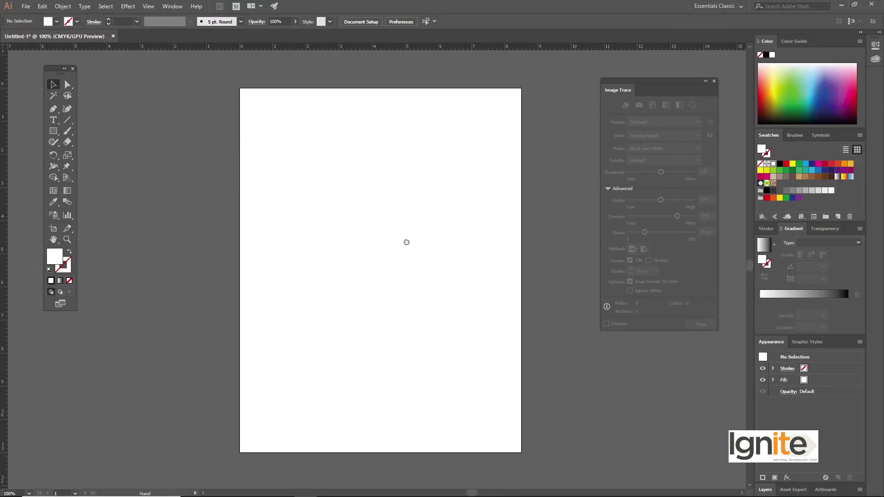
Step: Minimize Illustrator, with its blank document and Image Trace panel open, to reveal the photos folder
click(842, 5)
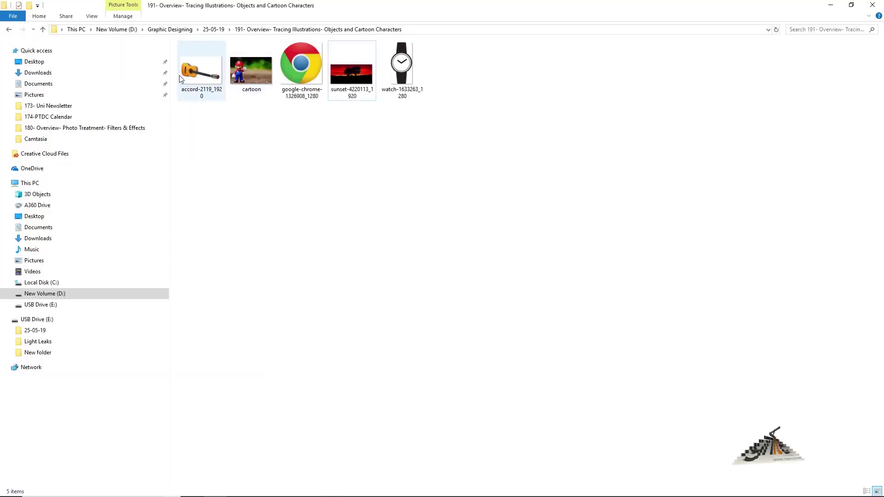
Step: Drag the sunset-4220113_1920 photo from File Explorer onto the Illustrator artboard
click(330, 85)
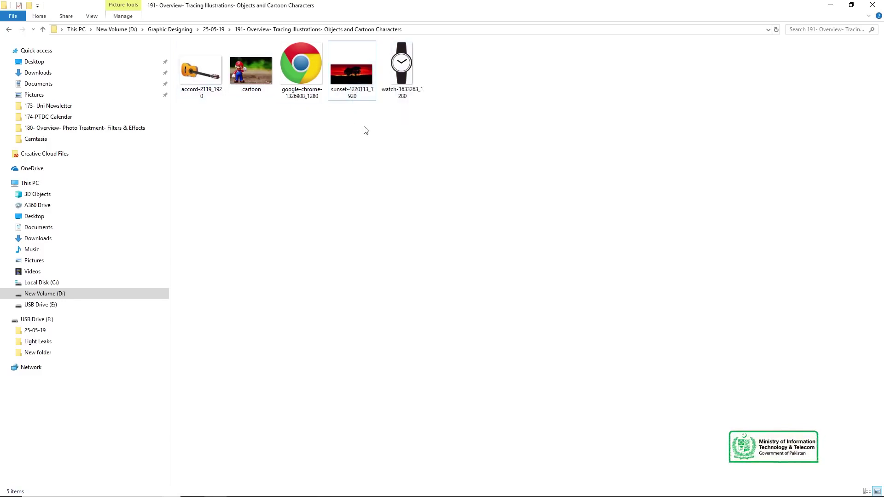
mouse_move(342, 82)
mouse_down()
mouse_move(348, 357)
mouse_move(303, 493)
mouse_move(414, 299)
mouse_move(386, 222)
mouse_up()
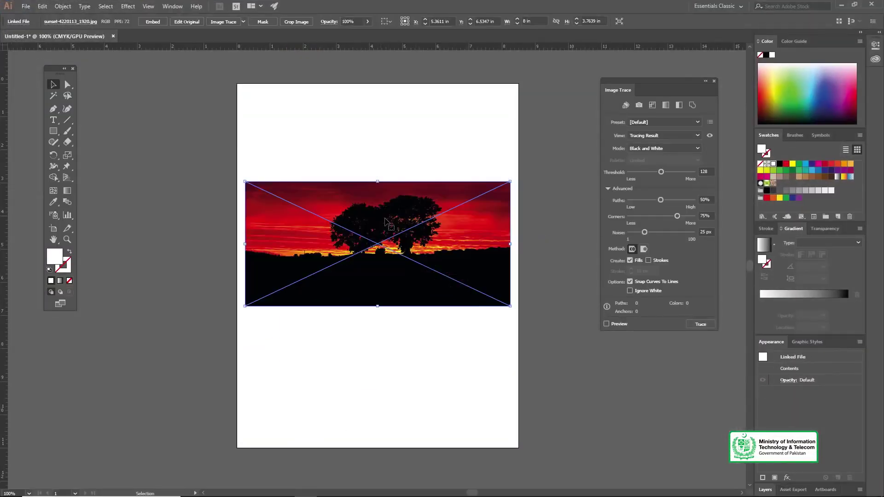
Step: Zoom in on the placed sunset photo and embed it in the document
click(378, 241)
click(377, 241)
drag(406, 263, 442, 184)
click(382, 239)
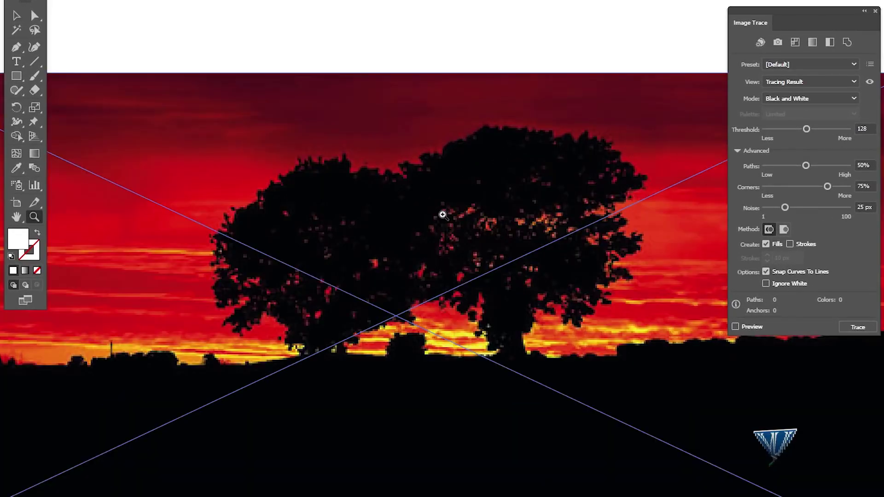
alt+click(420, 236)
mouse_move(805, 17)
mouse_down()
mouse_move(849, 9)
mouse_move(834, 10)
mouse_up()
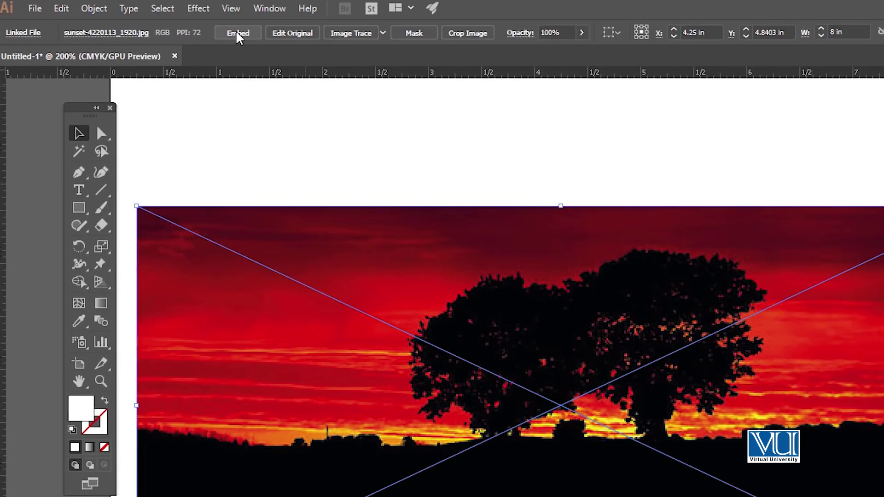
click(239, 33)
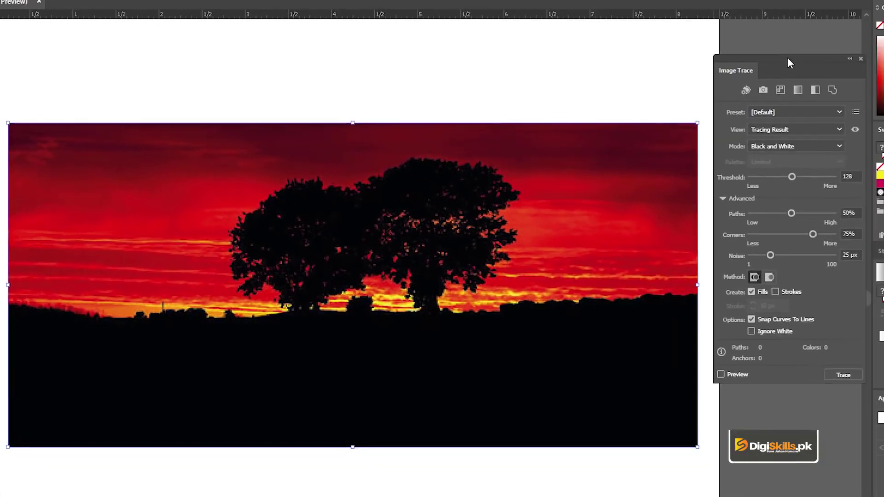
Step: Bring up the list of Image Trace tracing presets
drag(788, 58, 775, 60)
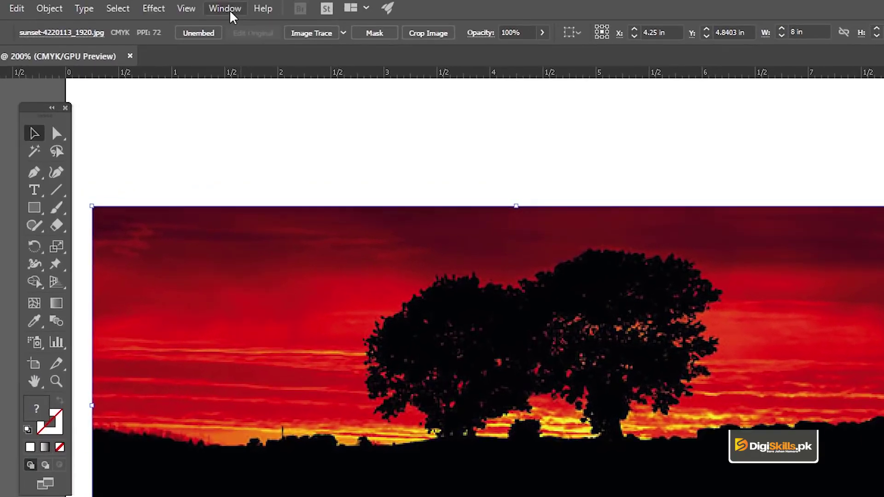
click(225, 8)
click(230, 5)
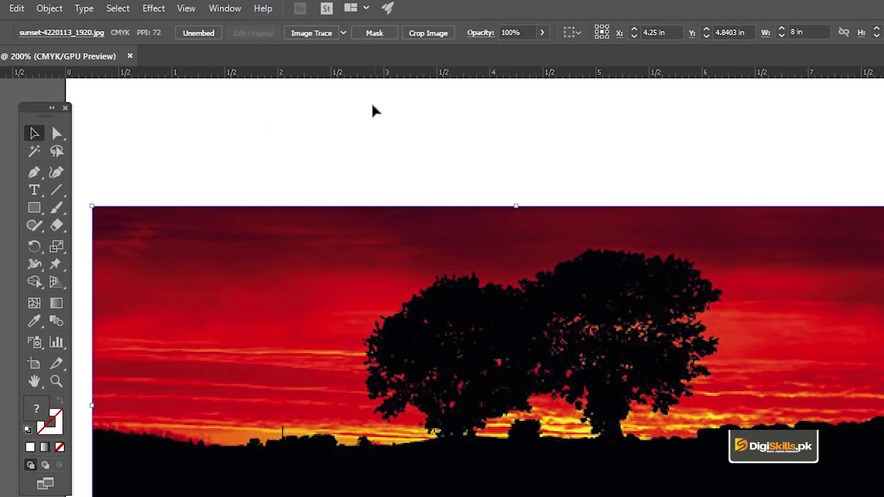
click(343, 33)
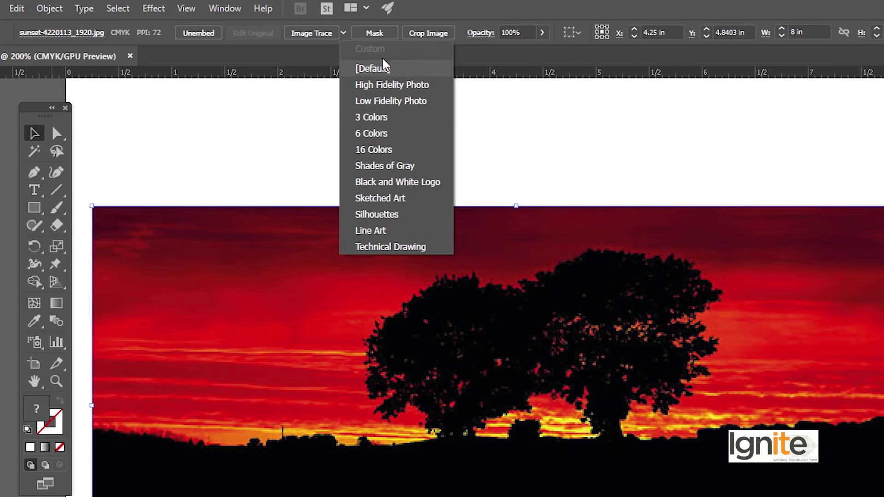
click(343, 33)
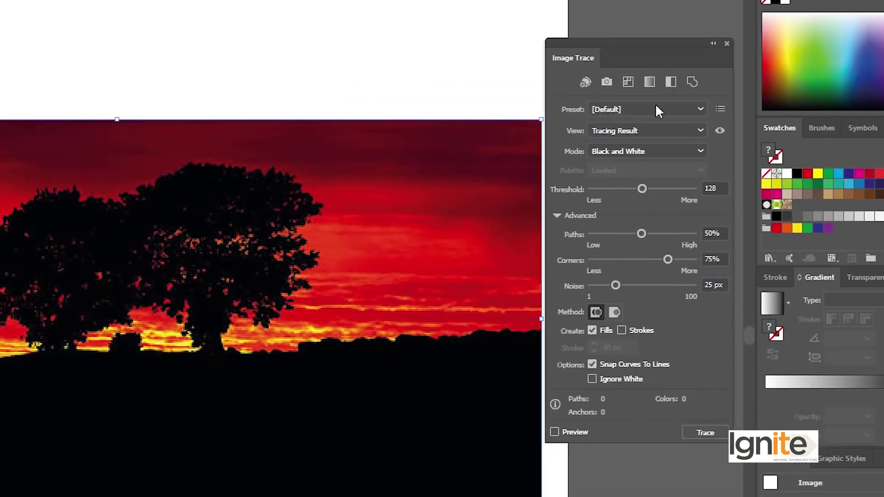
mouse_move(613, 41)
mouse_down()
mouse_move(632, 46)
mouse_move(619, 52)
mouse_up()
click(563, 225)
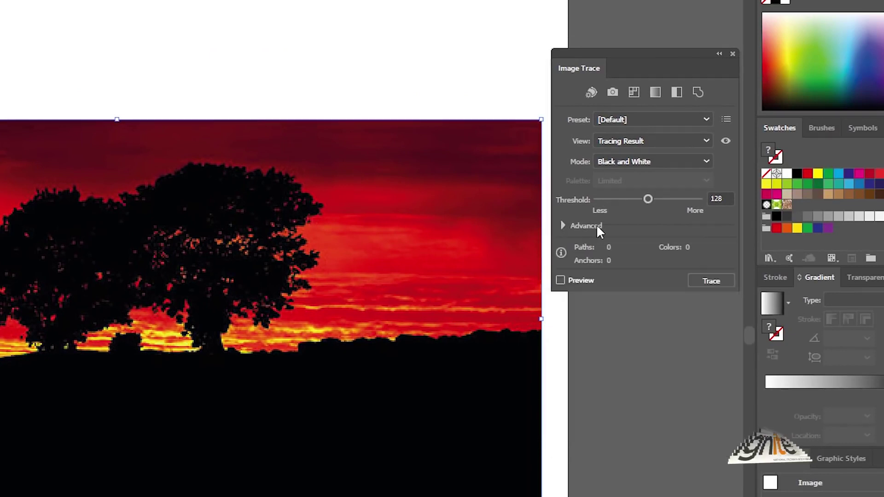
click(564, 225)
click(630, 120)
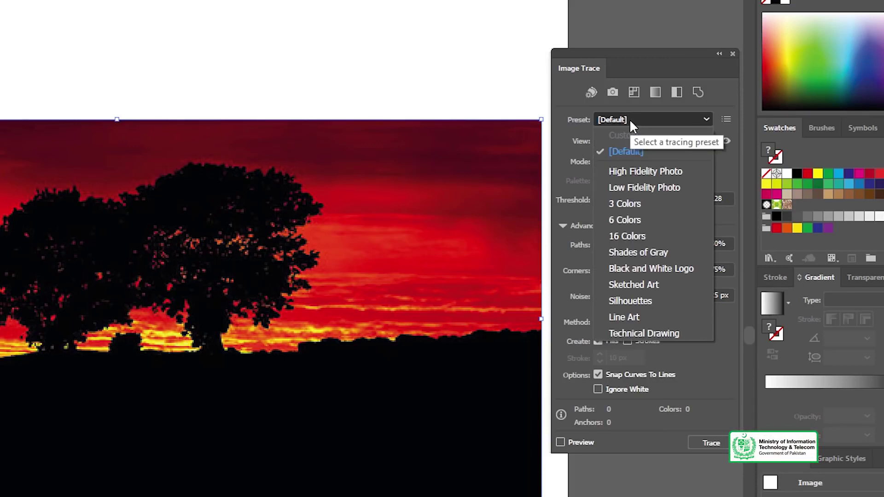
click(644, 170)
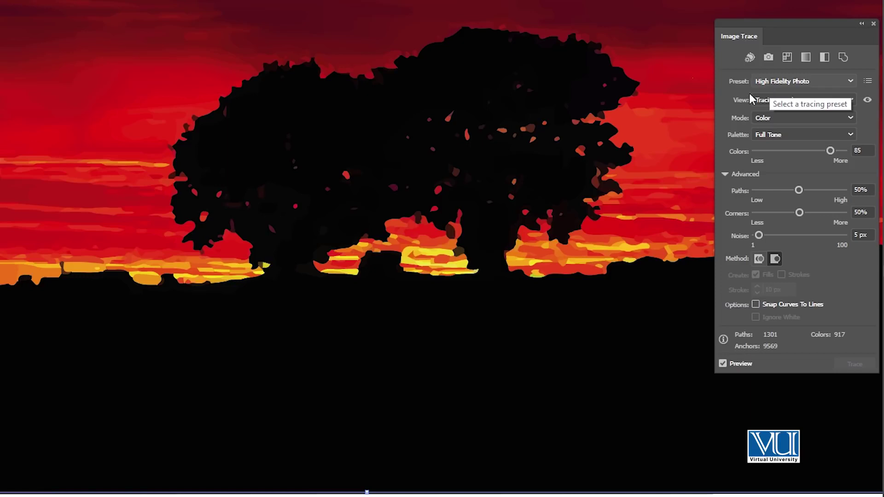
drag(371, 152, 412, 201)
ctrl+alt+click(389, 216)
ctrl+click(386, 244)
ctrl+click(386, 250)
click(386, 250)
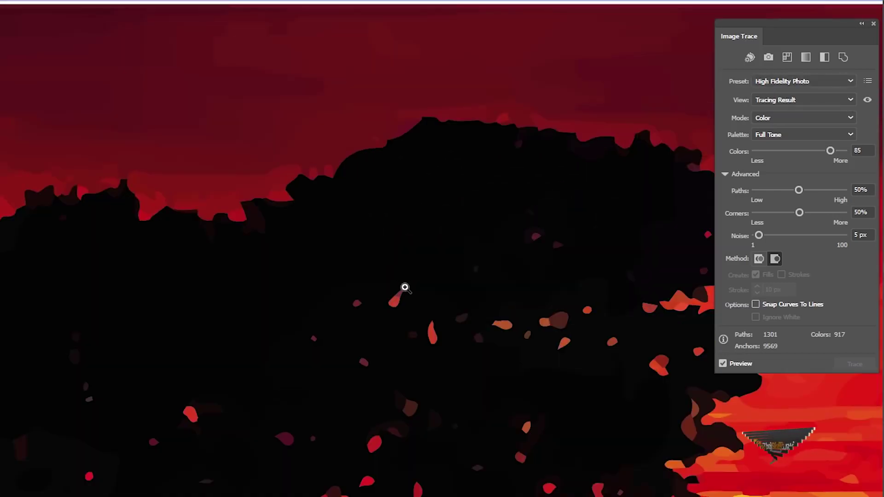
alt+click(392, 268)
alt+click(348, 284)
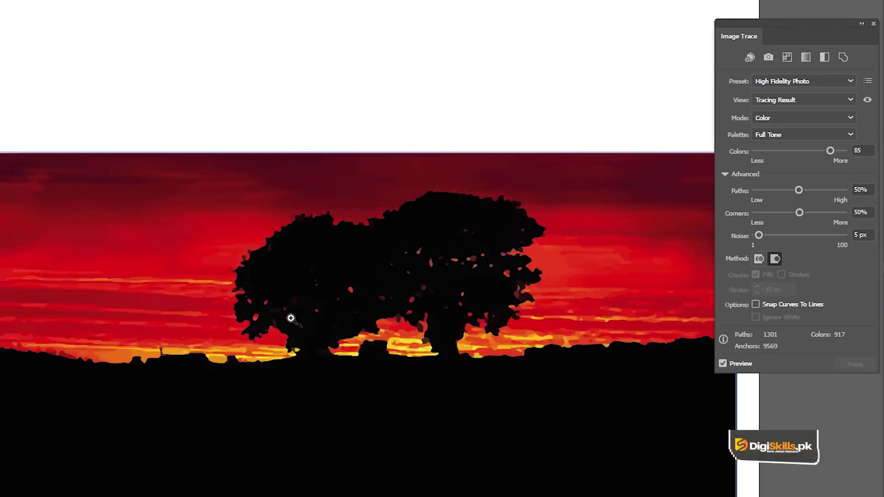
drag(432, 296, 403, 230)
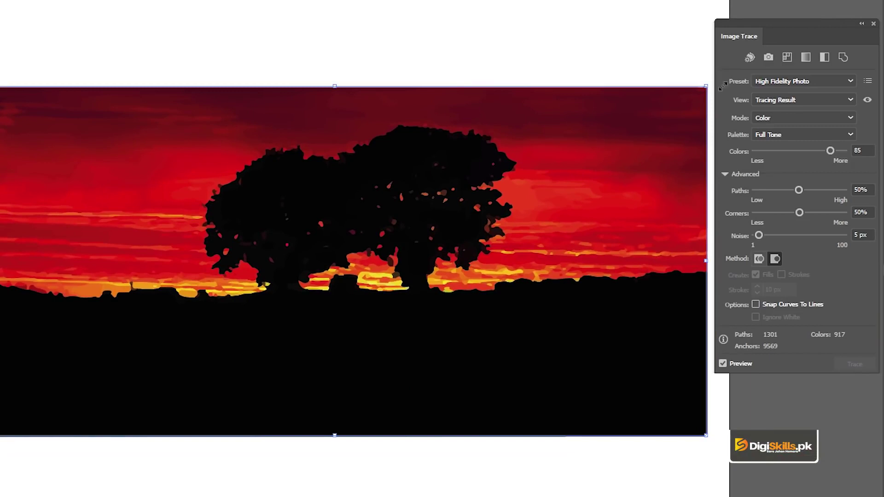
key(ctrl+z)
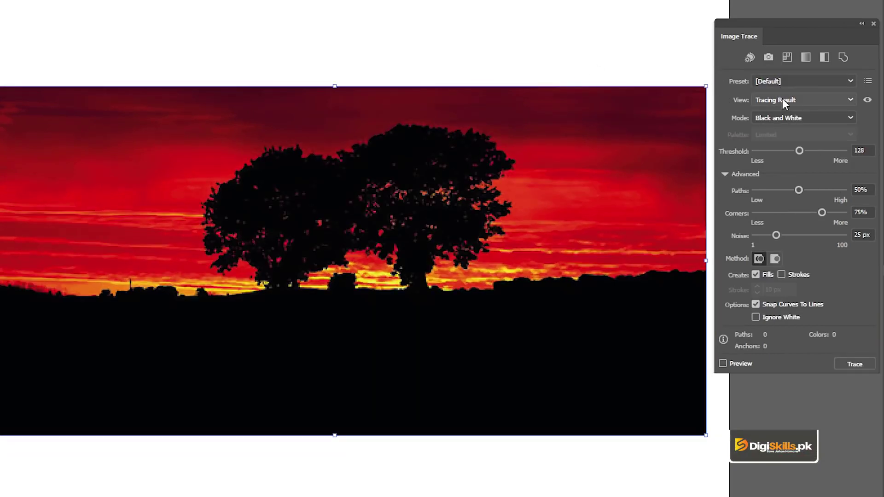
Step: Trace the sunset with the Low Fidelity Photo preset and inspect the traced trees up close
click(783, 82)
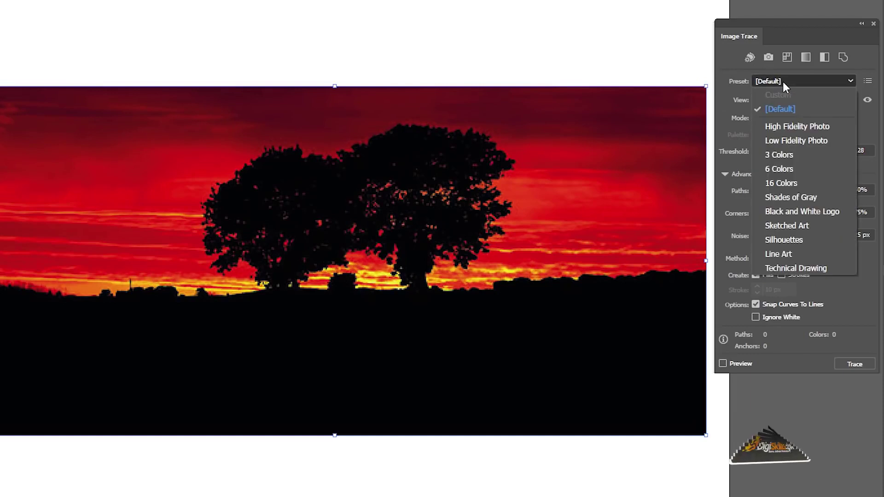
click(800, 141)
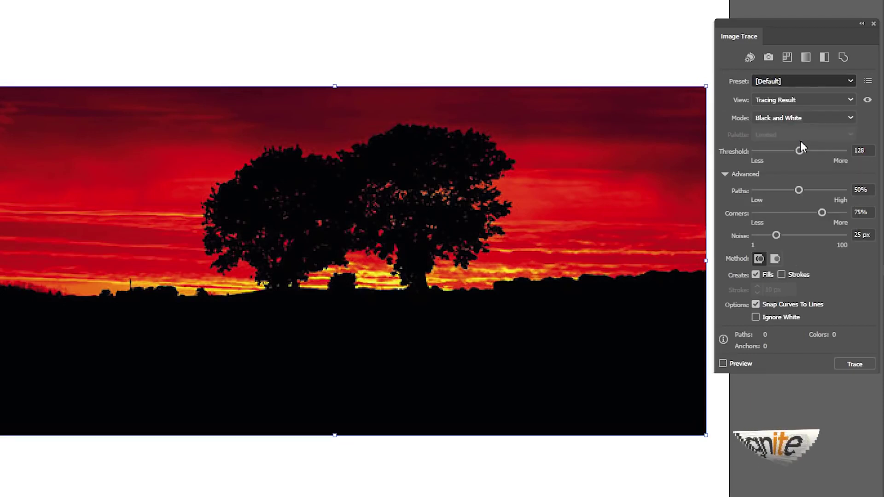
ctrl+click(338, 222)
ctrl+click(376, 220)
drag(410, 210, 435, 111)
ctrl+alt+click(397, 198)
drag(405, 177, 403, 147)
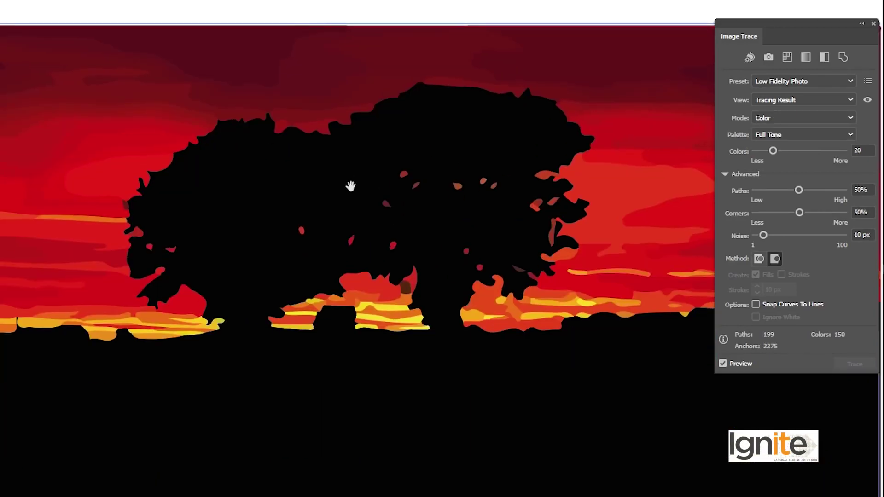
drag(329, 188, 368, 199)
drag(507, 196, 448, 184)
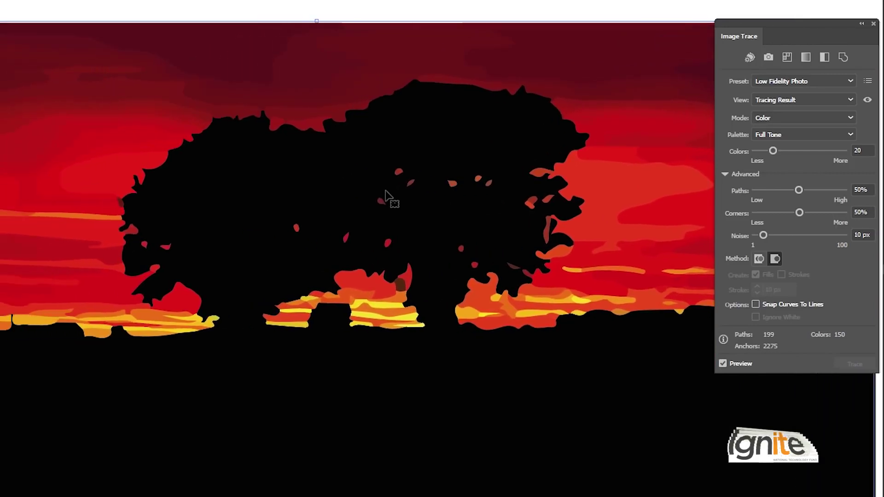
drag(363, 190, 423, 193)
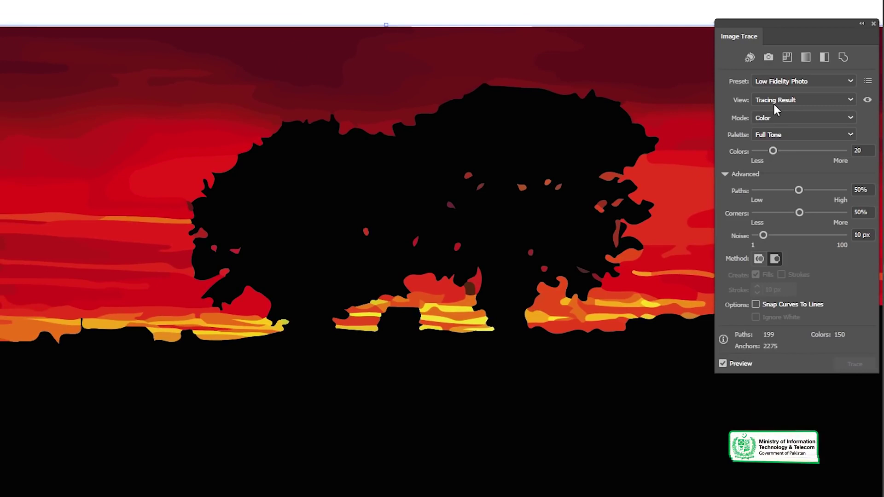
drag(363, 201, 394, 183)
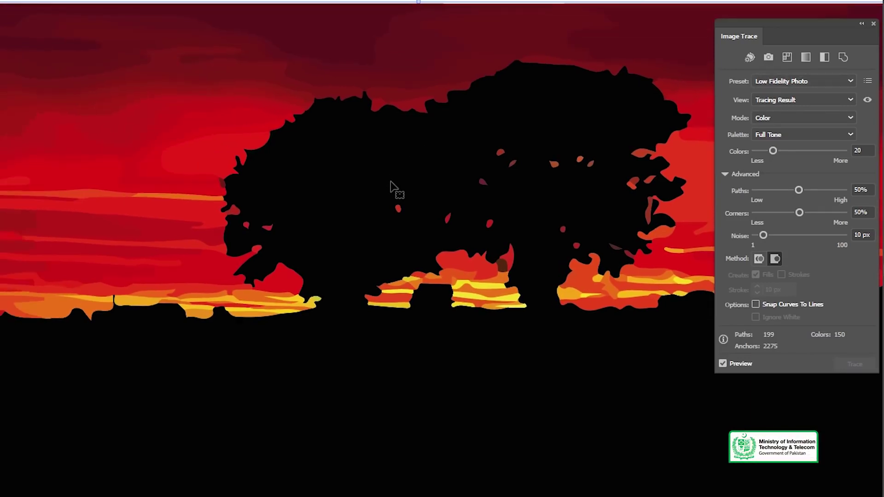
mouse_move(402, 201)
mouse_down()
mouse_move(383, 187)
mouse_move(284, 209)
mouse_move(441, 205)
mouse_up()
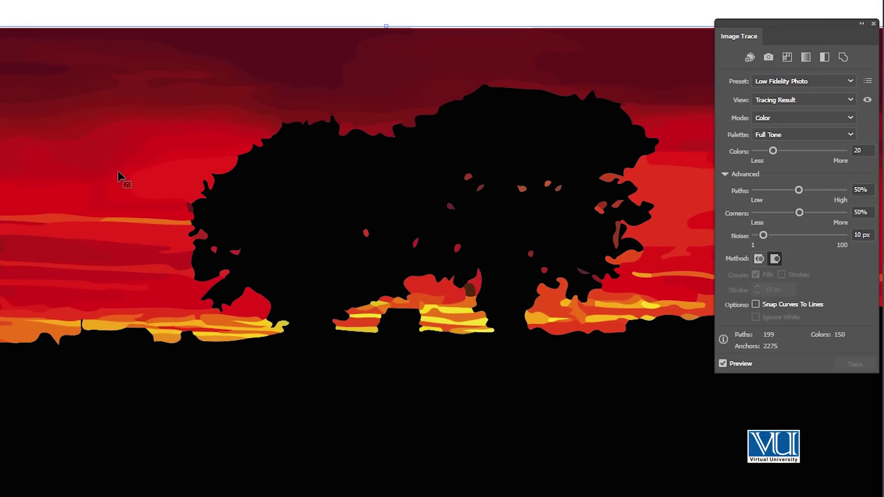
Step: Zoom in on the traced sky's colour bands, then zoom back out
drag(121, 188, 247, 180)
ctrl+click(264, 184)
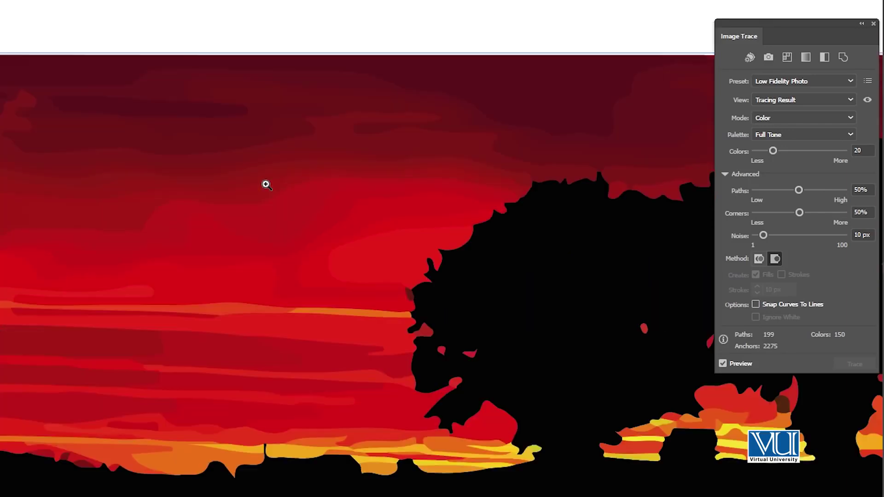
ctrl+click(270, 187)
drag(498, 317, 324, 143)
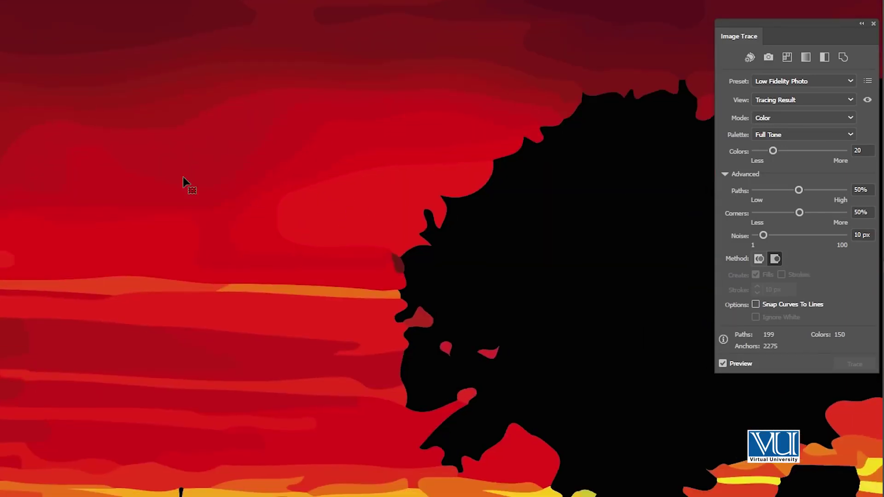
drag(216, 145, 241, 228)
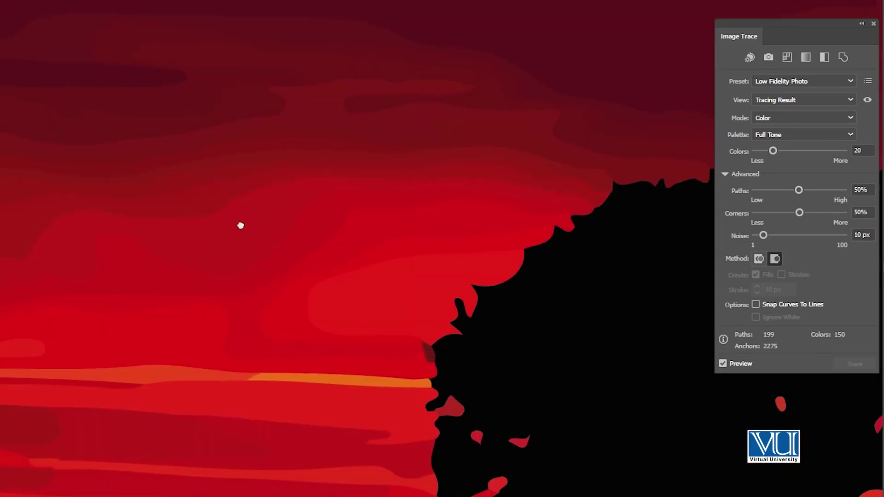
ctrl+alt+click(377, 265)
ctrl+alt+click(378, 265)
alt+click(377, 266)
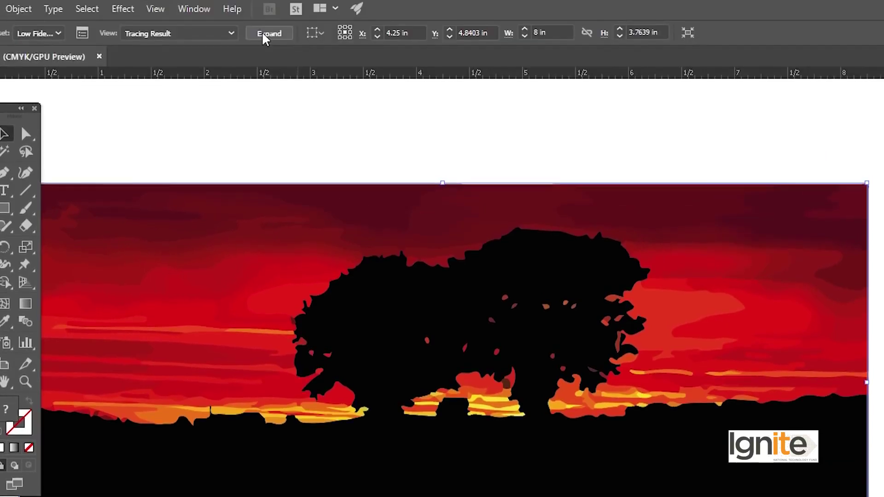
Step: Expand the Low Fidelity Photo trace into editable paths, showing their anchor points
click(267, 34)
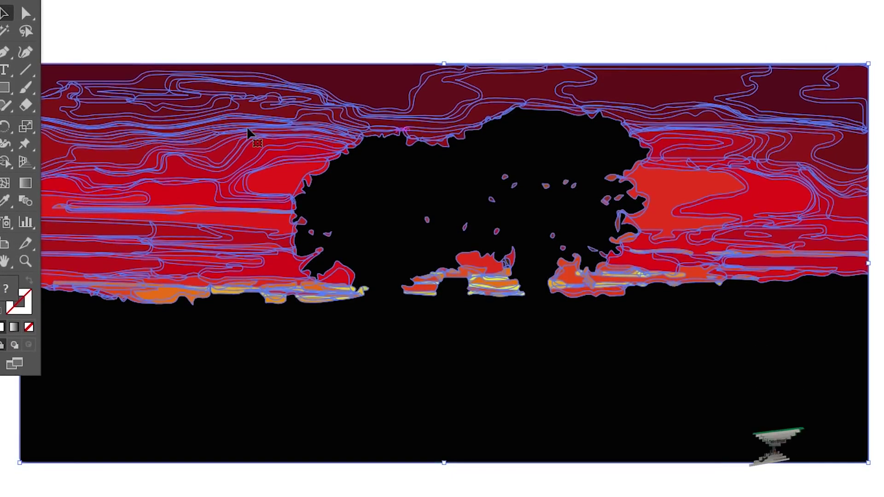
key(ctrl+shift+g)
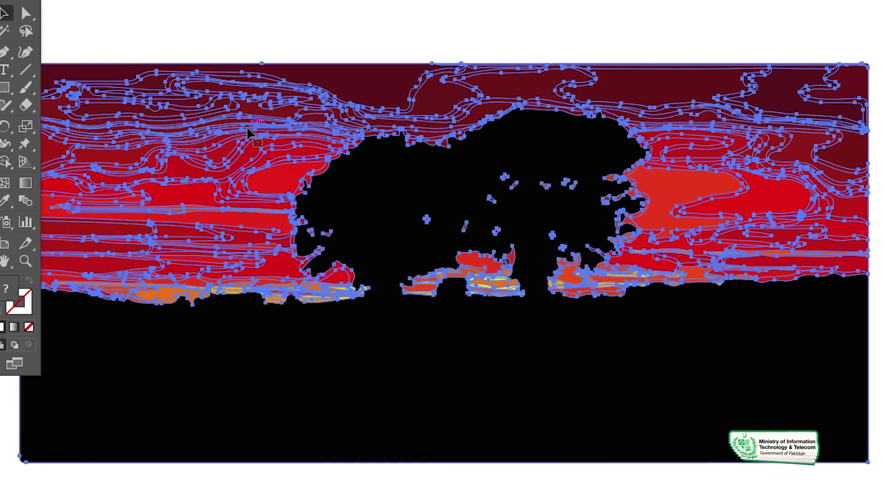
click(283, 13)
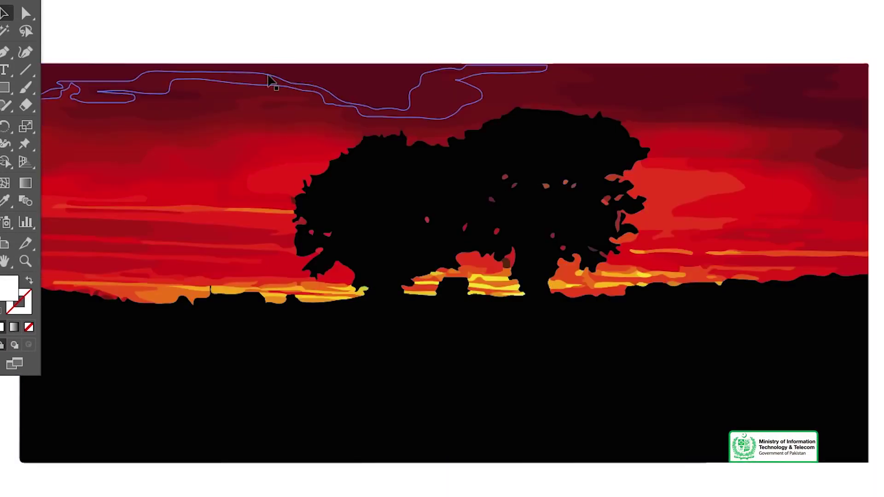
Step: Drag several dark sky and cloud shapes apart, then undo back to the live trace
drag(126, 85, 223, 9)
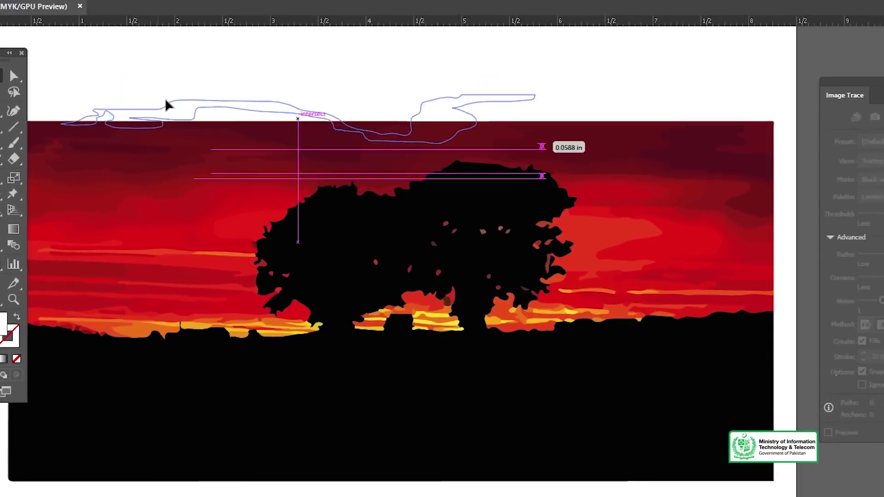
drag(169, 119, 169, 119)
drag(278, 137, 265, 129)
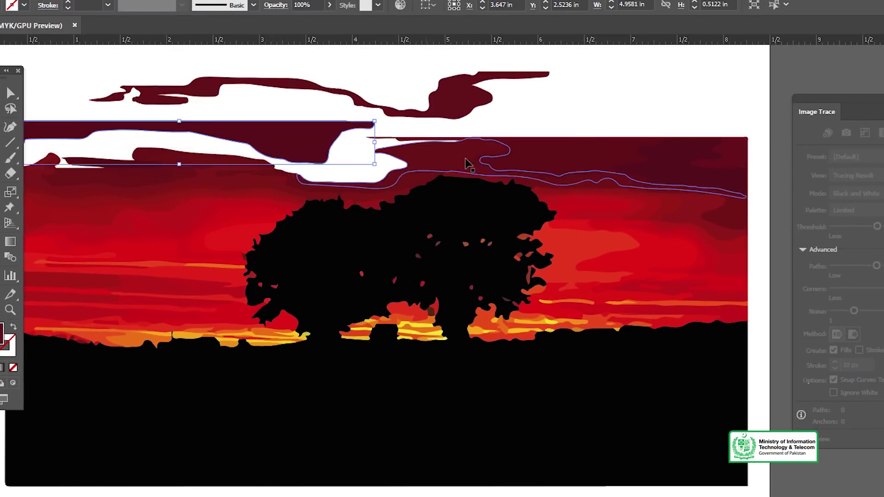
drag(527, 138, 565, 105)
drag(470, 149, 374, 127)
drag(719, 158, 720, 105)
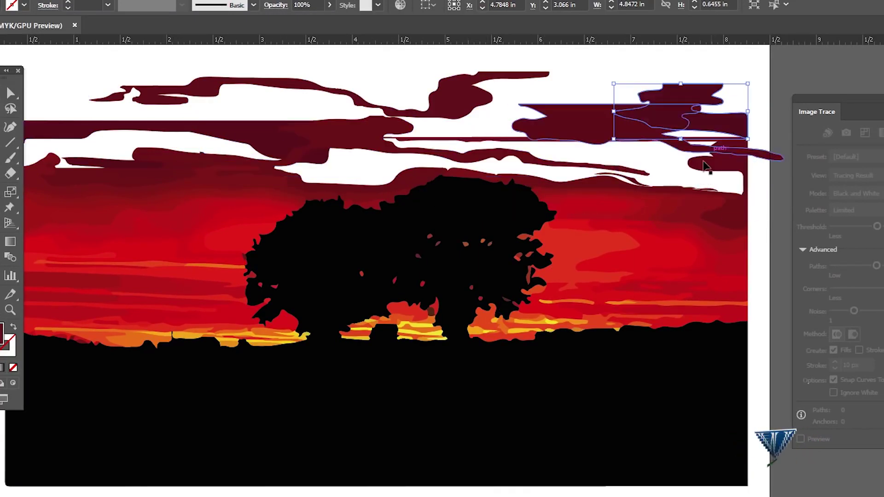
drag(715, 156, 744, 191)
drag(686, 200, 674, 225)
drag(611, 205, 603, 219)
drag(250, 188, 233, 118)
key(ctrl+z)
key(ctrl+z)
key(ctrl+z)
key(ctrl+z)
key(ctrl+z)
key(ctrl+z)
key(ctrl+z)
key(ctrl+z)
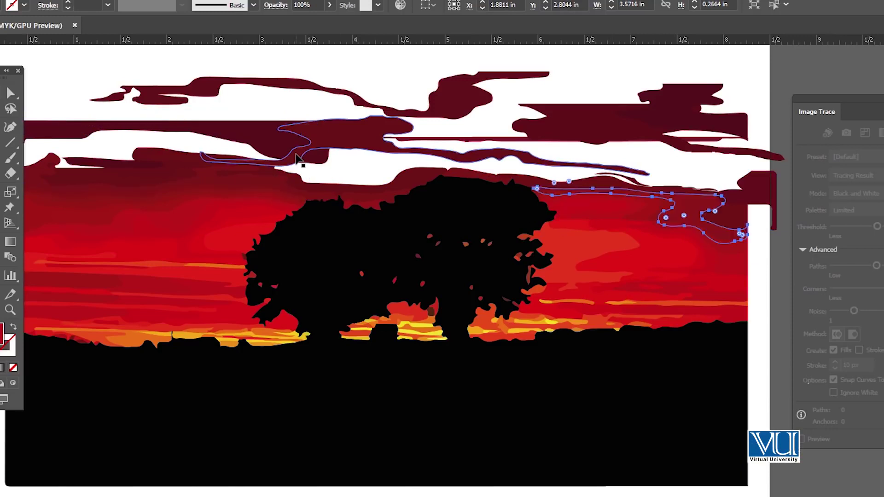
key(ctrl+z)
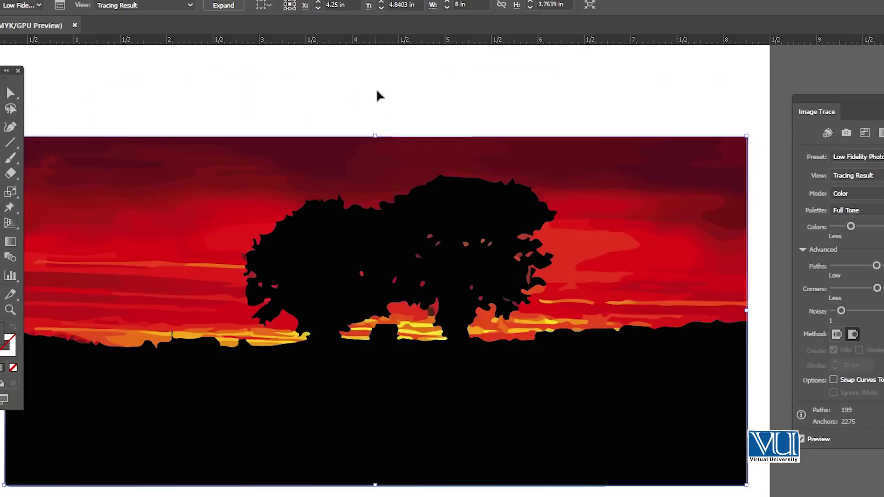
Step: Undo the sunset trace back to the original raster photo and zoom out to see it whole
key(ctrl+z)
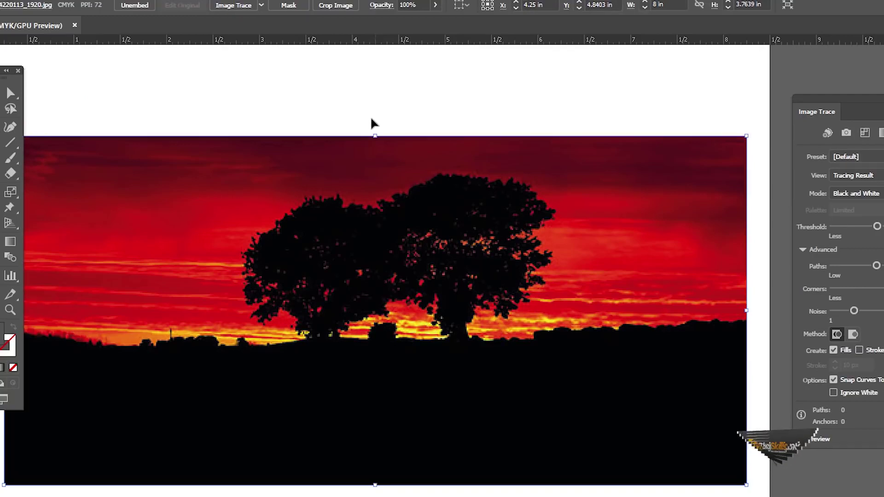
ctrl+click(373, 221)
drag(462, 233, 417, 148)
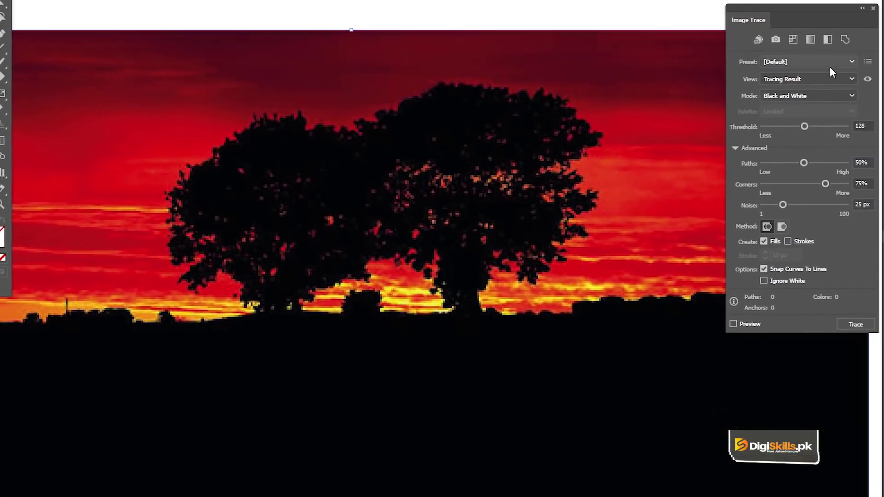
click(821, 63)
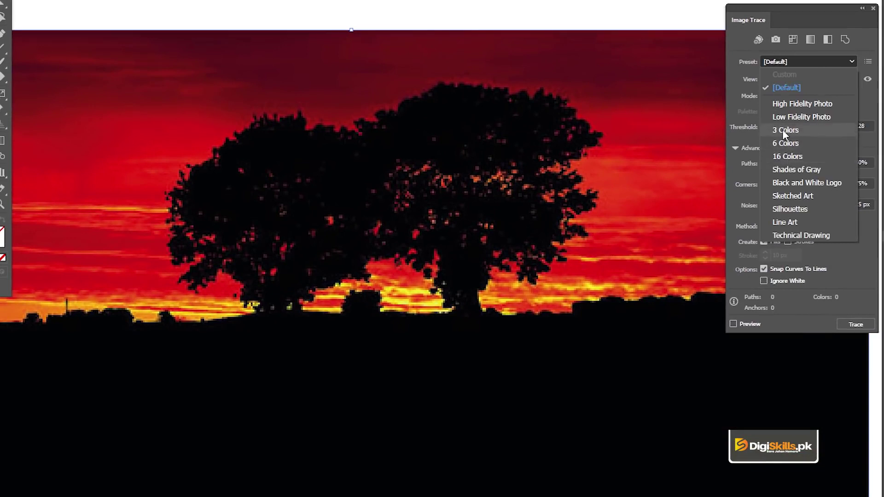
click(379, 6)
ctrl+alt+click(409, 173)
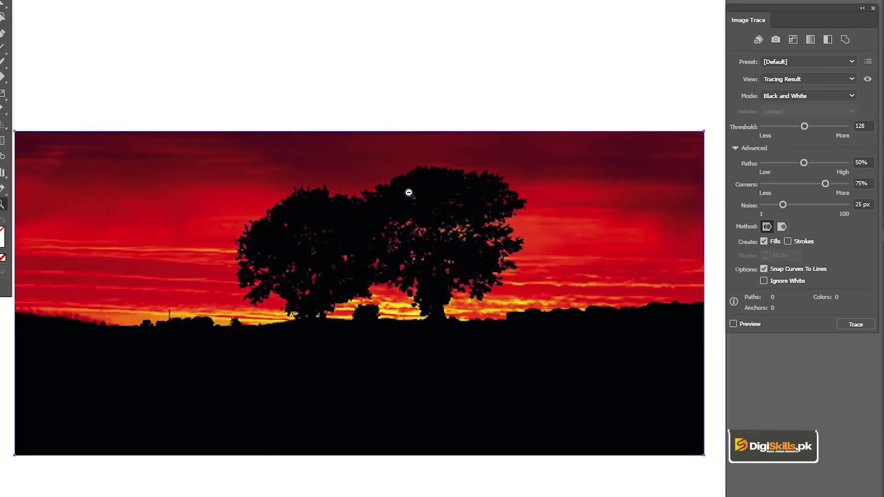
ctrl+alt+click(409, 191)
Step: Delete the sunset photo and drag the cartoon Mario image from File Explorer onto the artboard
key(Delete)
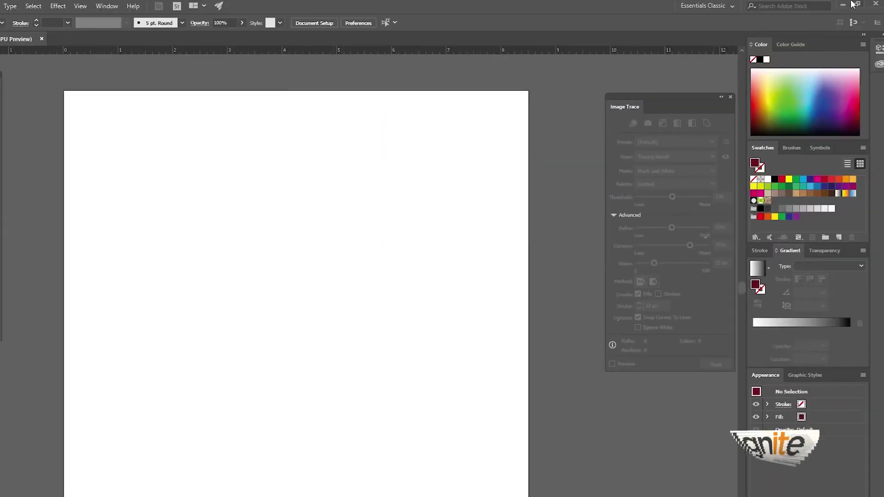
click(843, 4)
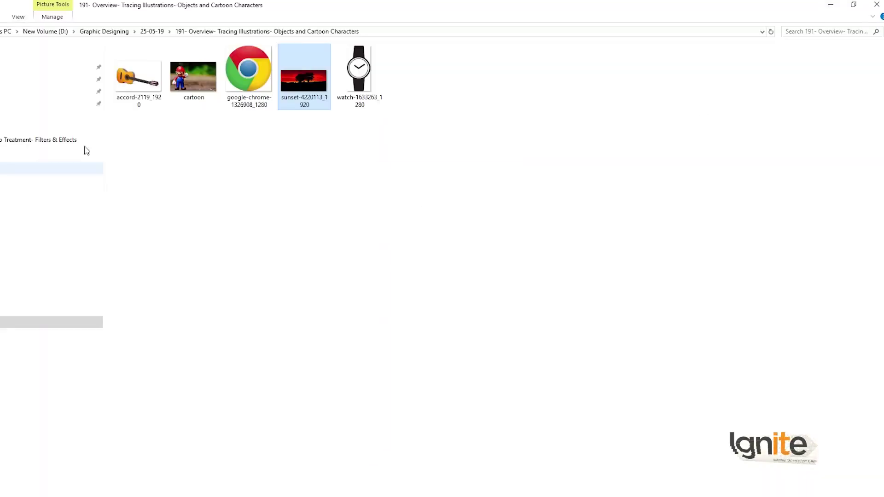
click(187, 86)
drag(187, 86, 275, 251)
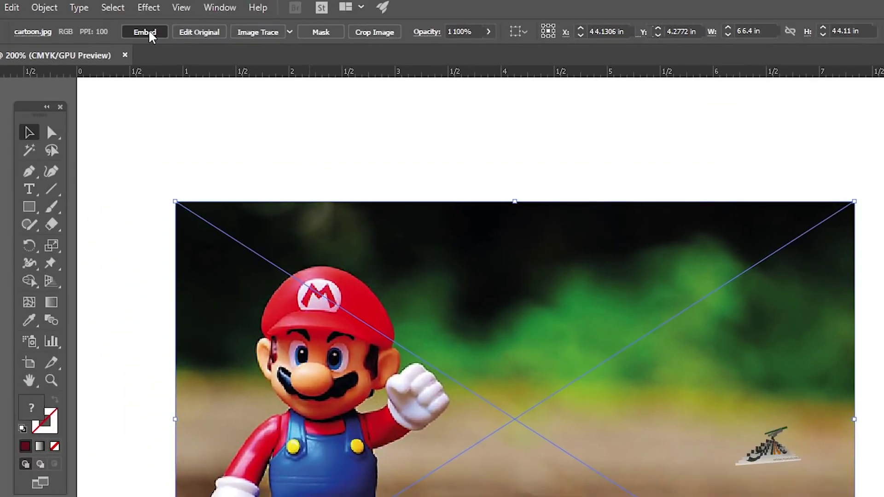
Step: Embed the placed Mario photo and zoom in on it
click(149, 32)
key(ctrl+plus)
drag(360, 223, 317, 219)
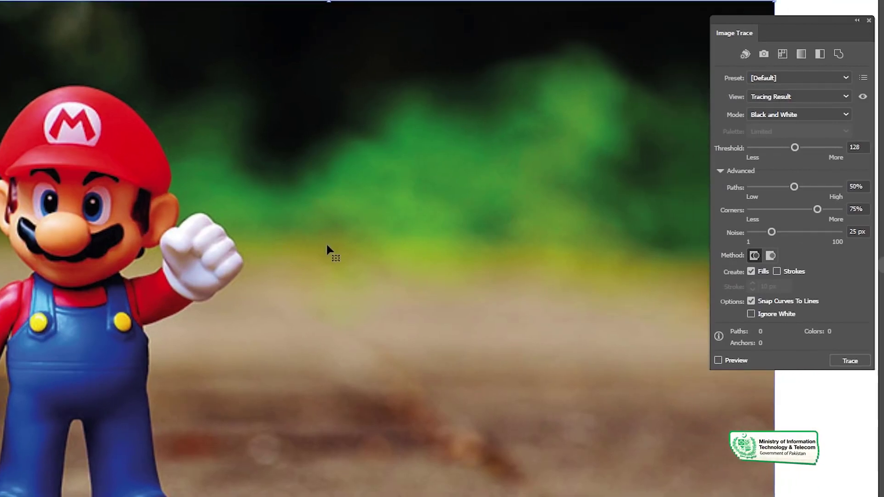
Step: Trace the Mario photo with the 3 Colors preset, inspect it, then undo to the original
click(801, 80)
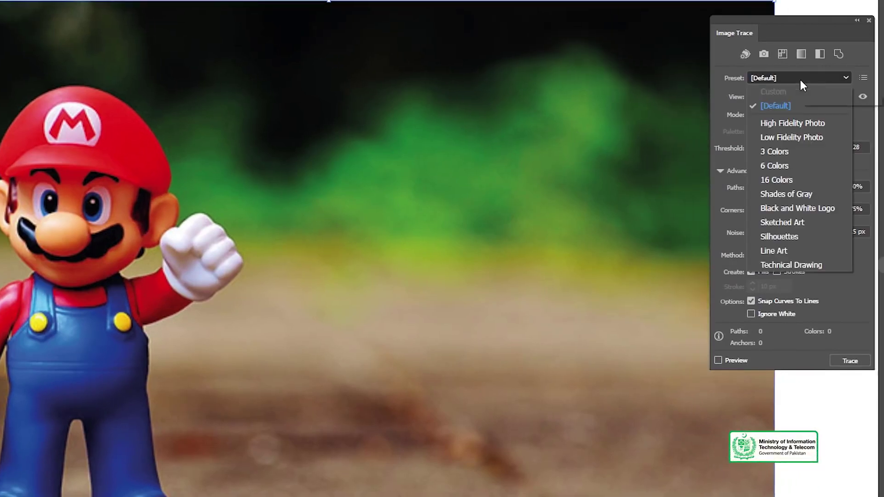
click(802, 149)
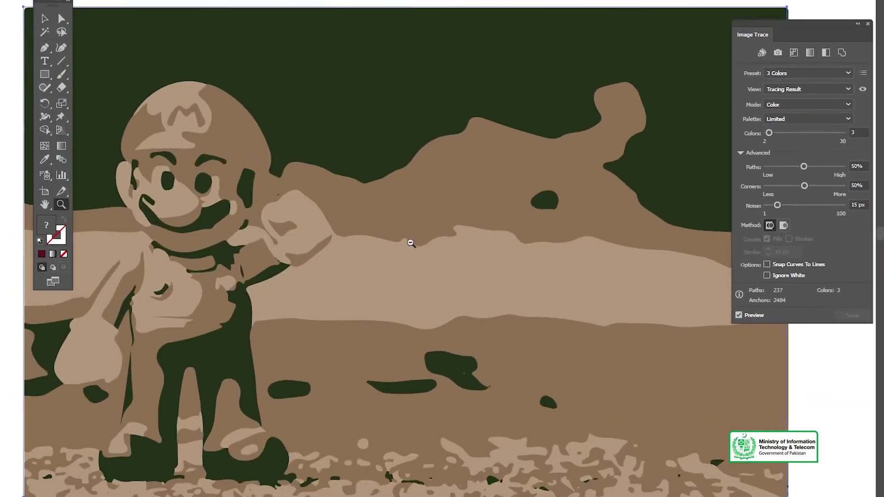
ctrl+alt+click(333, 276)
drag(385, 256, 353, 217)
key(z)
click(405, 208)
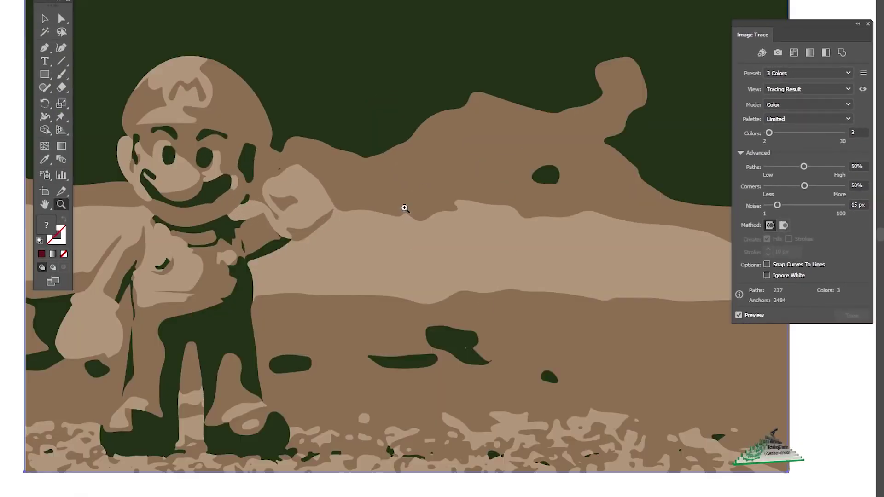
drag(410, 202, 413, 185)
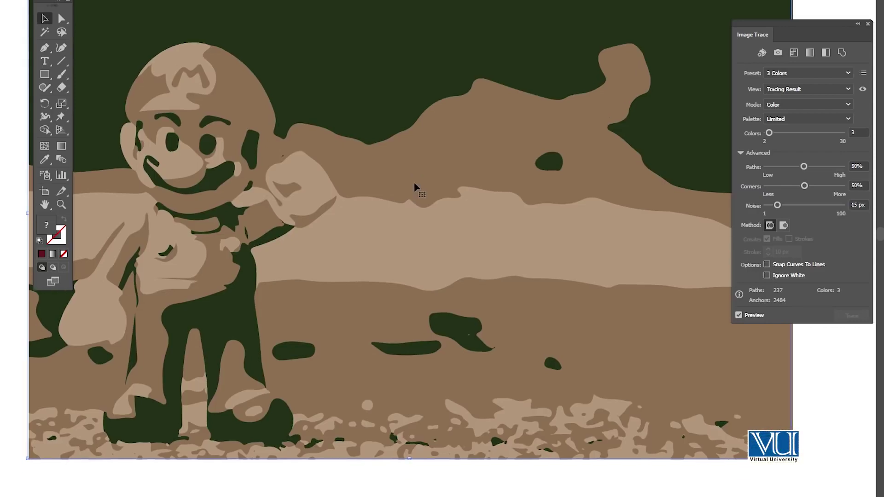
key(ctrl+z)
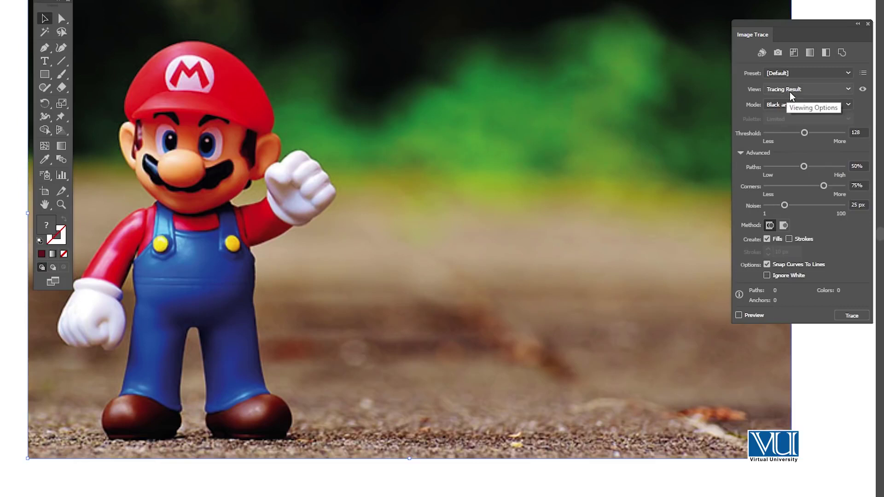
Step: Trace the Mario photo with the 6 Colors preset and zoom out to 100%
click(785, 73)
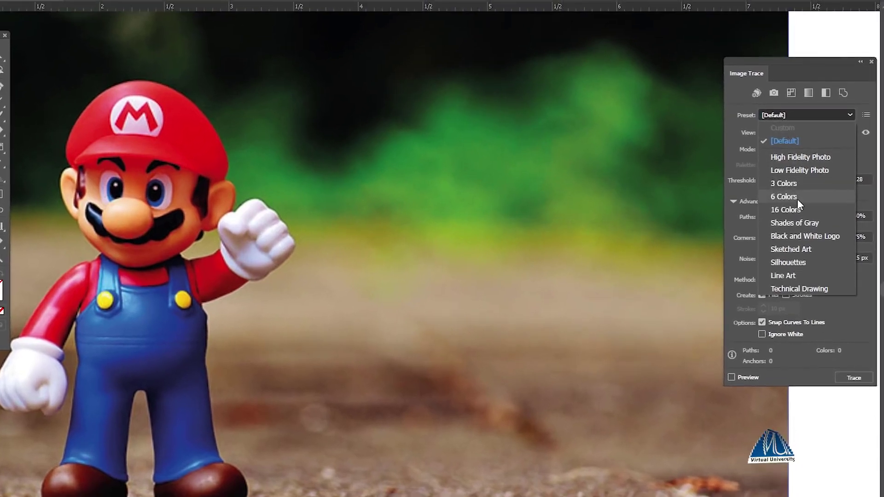
click(798, 198)
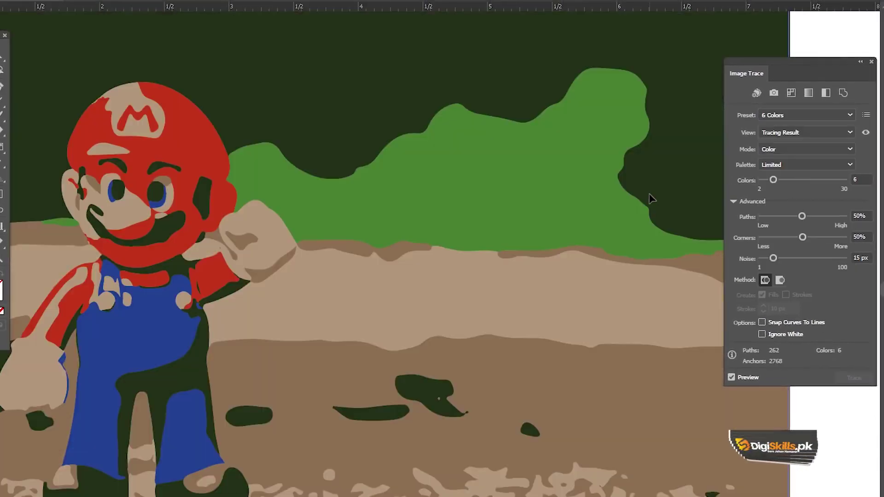
drag(462, 219, 474, 217)
key(z)
alt+click(415, 235)
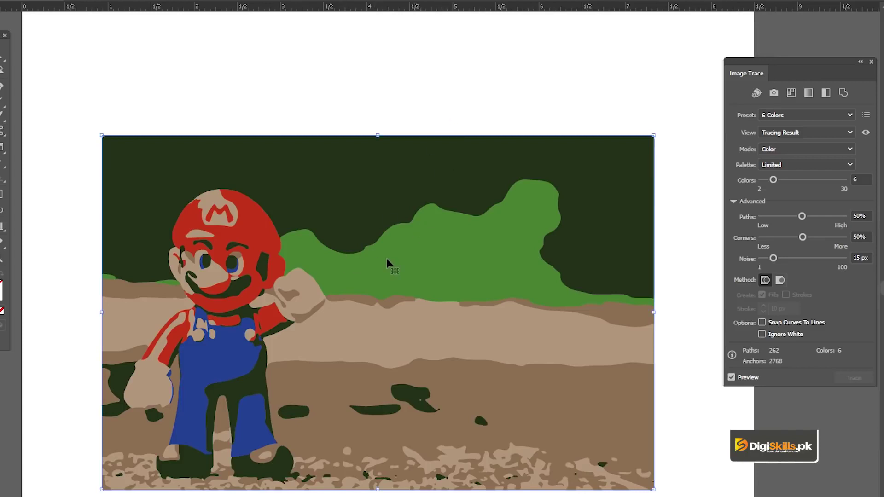
Step: Replace the 6 Colors trace with a 16 Colors trace and expand it into vector shapes
key(ctrl+z)
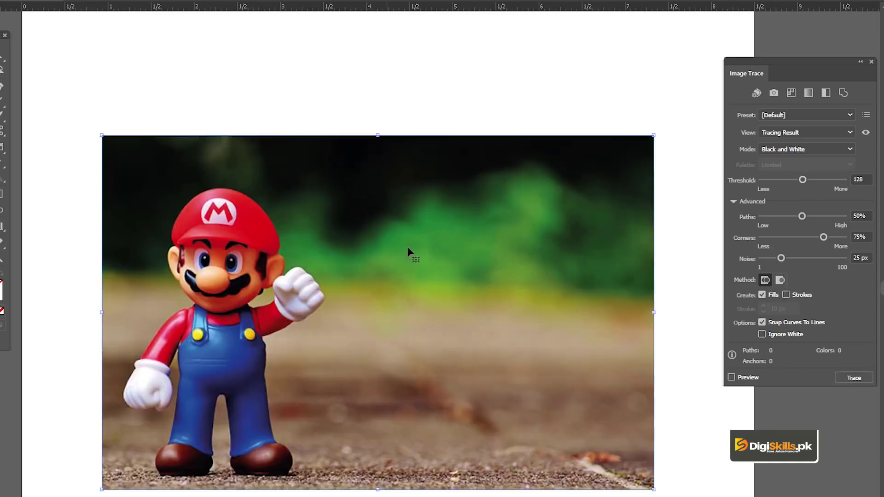
click(778, 117)
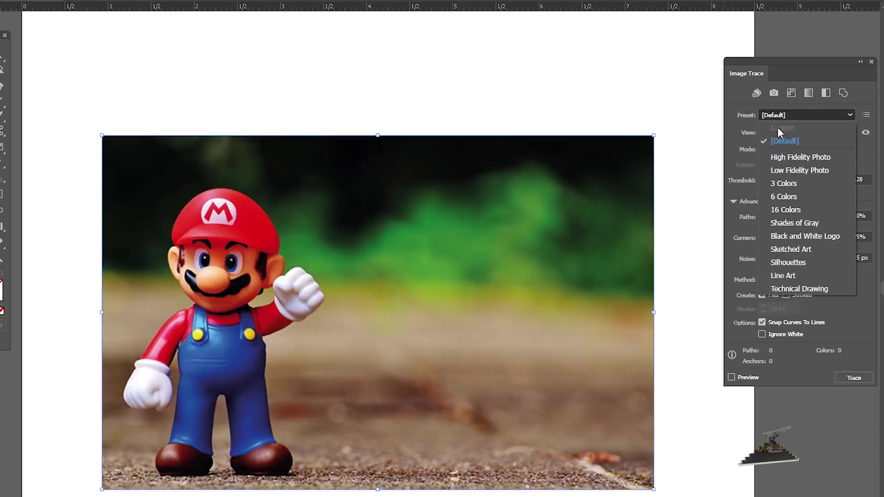
click(789, 211)
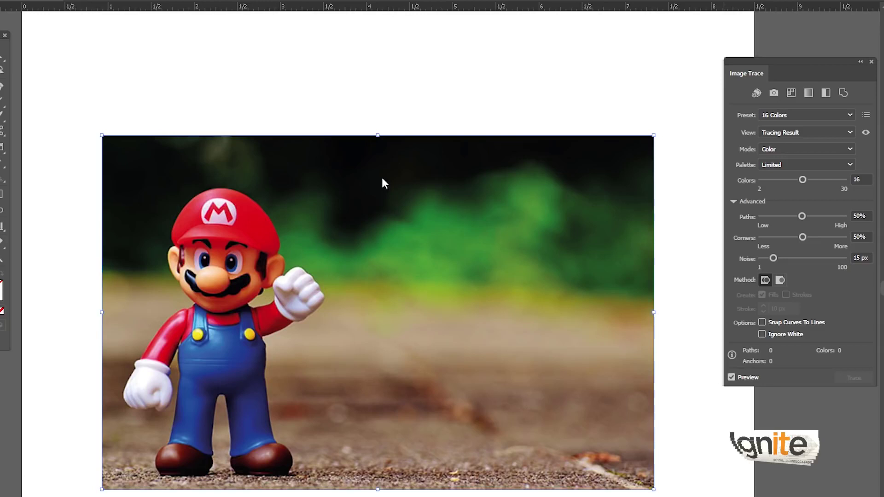
click(359, 333)
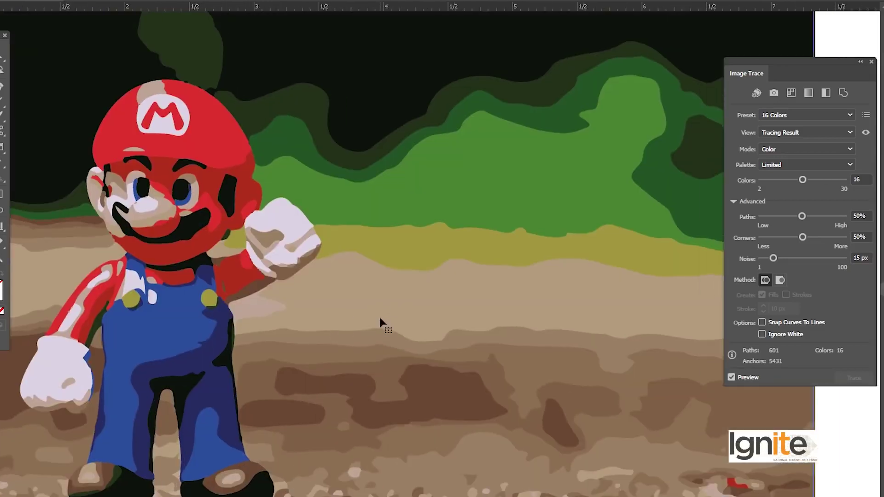
alt+click(378, 319)
drag(423, 242, 396, 270)
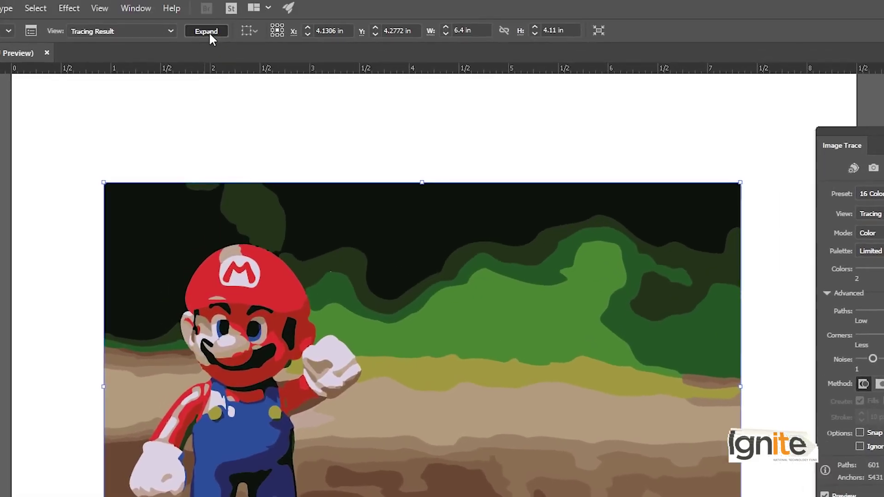
click(208, 31)
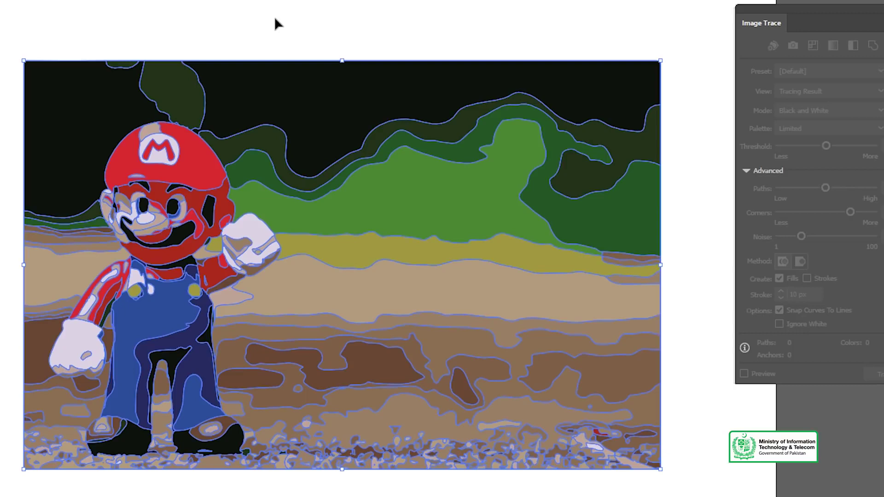
Step: Pull the expanded Mario trace's colour layers apart to inspect them, then undo the moves
click(275, 19)
drag(187, 88, 215, 41)
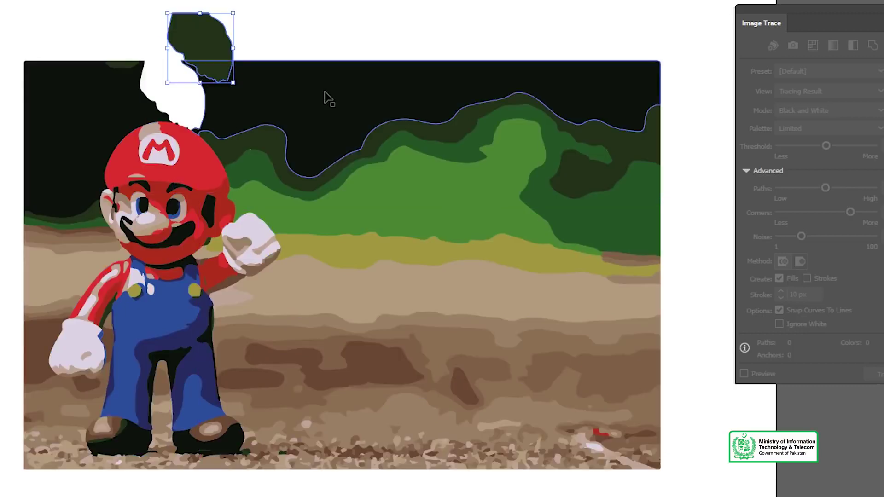
click(361, 74)
drag(364, 71, 377, 5)
drag(89, 100, 40, 41)
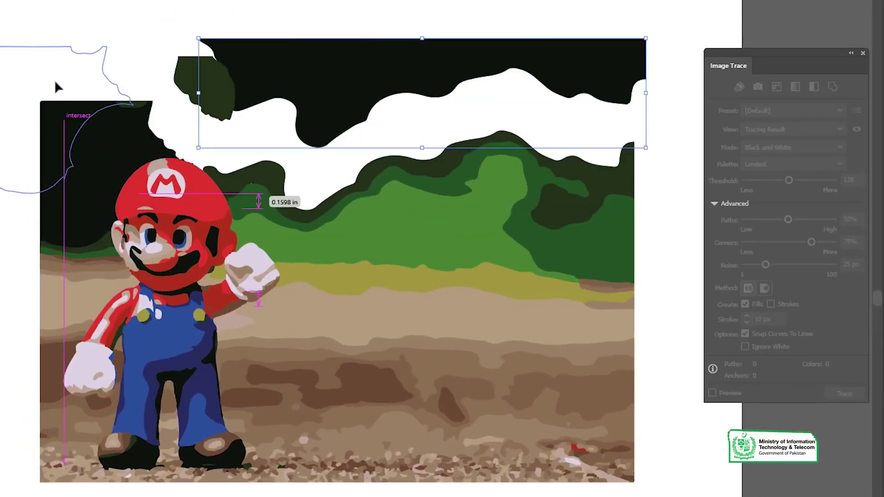
drag(56, 87, 55, 87)
drag(254, 173, 324, 97)
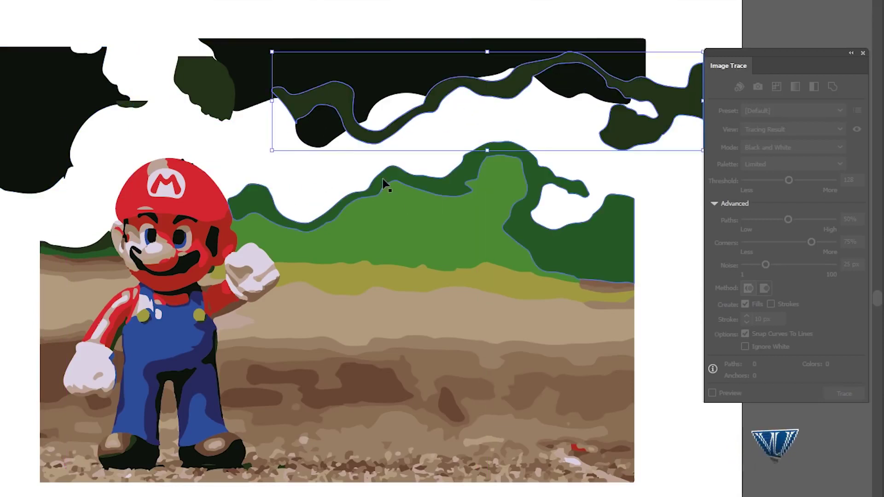
drag(383, 184, 374, 162)
drag(418, 213, 425, 203)
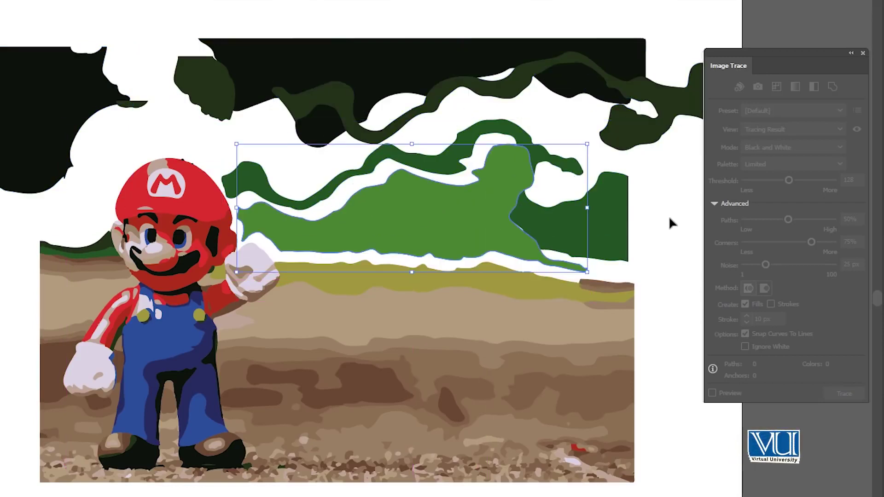
drag(605, 222, 625, 223)
drag(546, 320, 573, 337)
drag(529, 294, 551, 293)
key(ctrl+z)
key(ctrl+z)
key(ctrl+z)
key(ctrl+z)
key(ctrl+z)
key(ctrl+z)
key(ctrl+z)
key(ctrl+z)
key(ctrl+z)
key(ctrl+z)
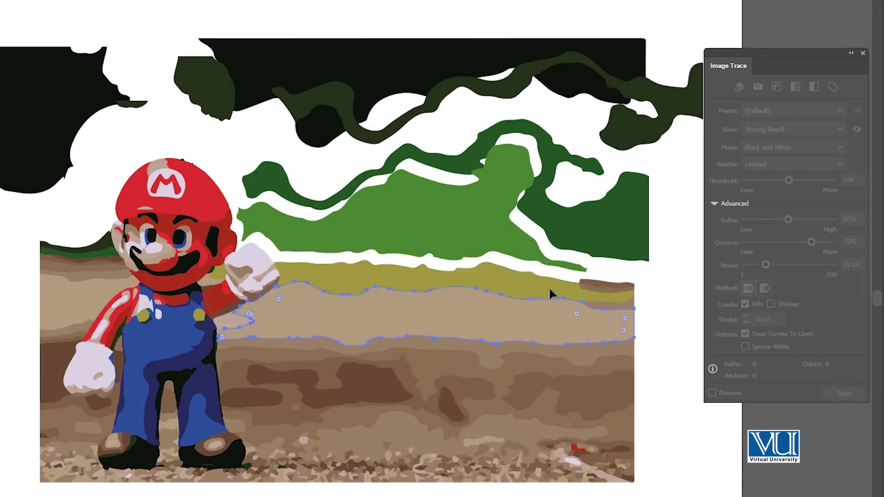
Step: Select the whole traced Mario image and delete it
key(ctrl+a)
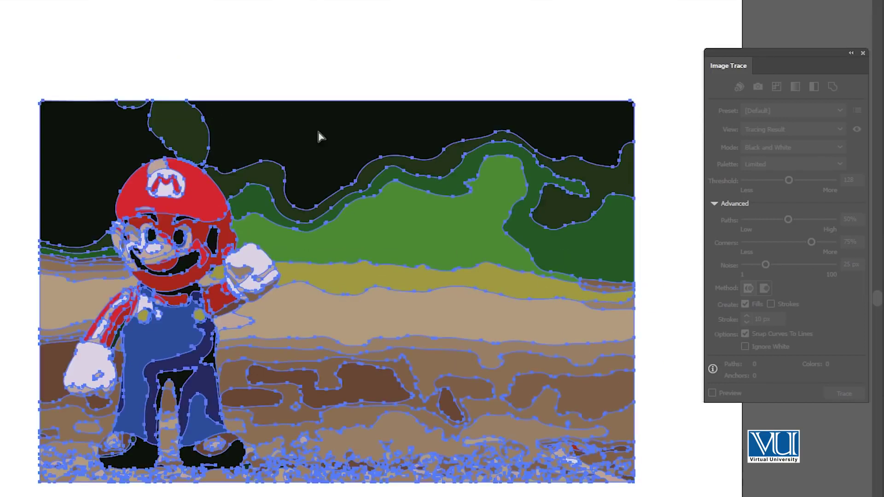
click(331, 73)
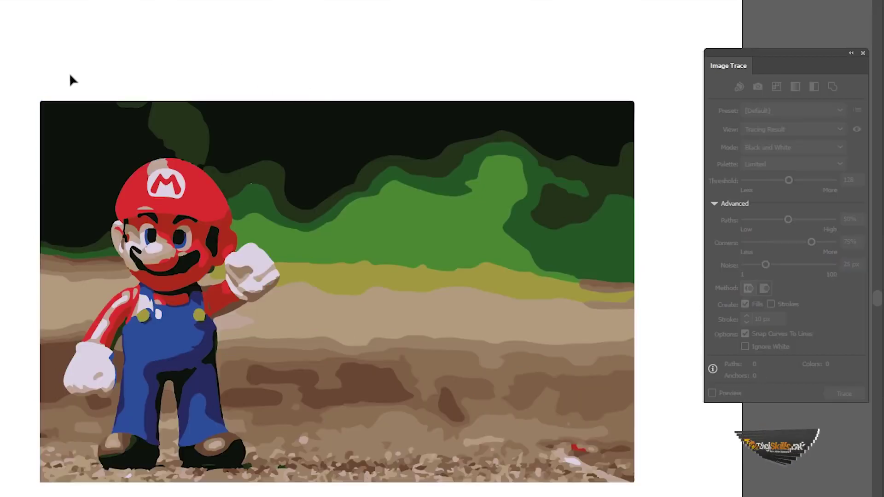
mouse_move(32, 84)
mouse_down()
mouse_move(730, 496)
mouse_move(694, 486)
mouse_up()
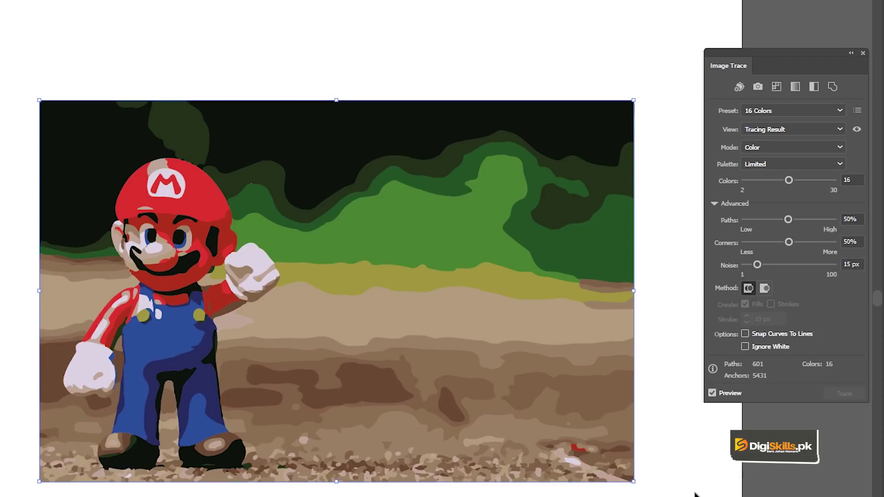
key(Delete)
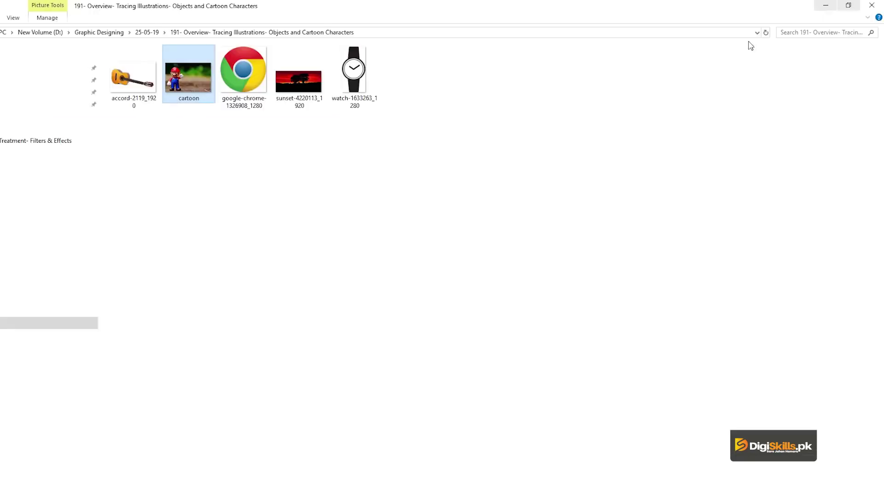
Step: Drag the watch-1633263_1280 photo from File Explorer onto the Illustrator artboard
drag(353, 73, 506, 268)
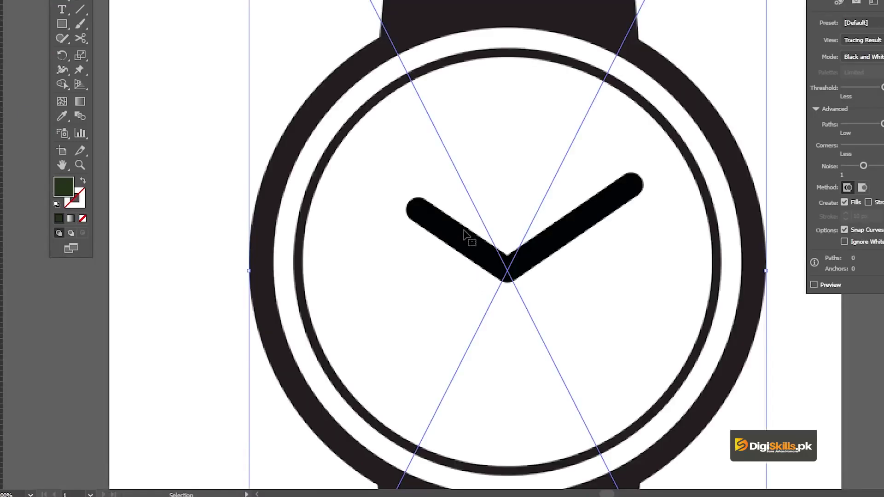
key(z)
alt+click(468, 228)
Step: Scale the watch photo down by its corner handle to fit the page
alt+click(469, 228)
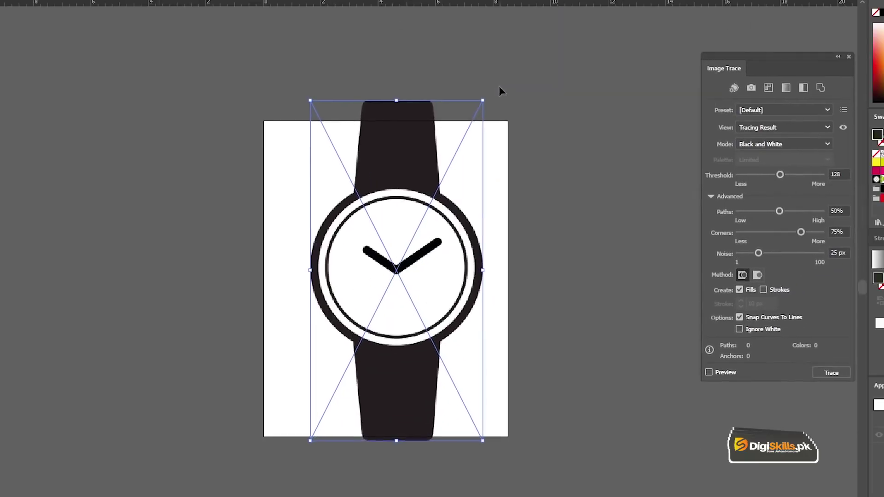
drag(588, 13, 549, 59)
drag(445, 147, 445, 147)
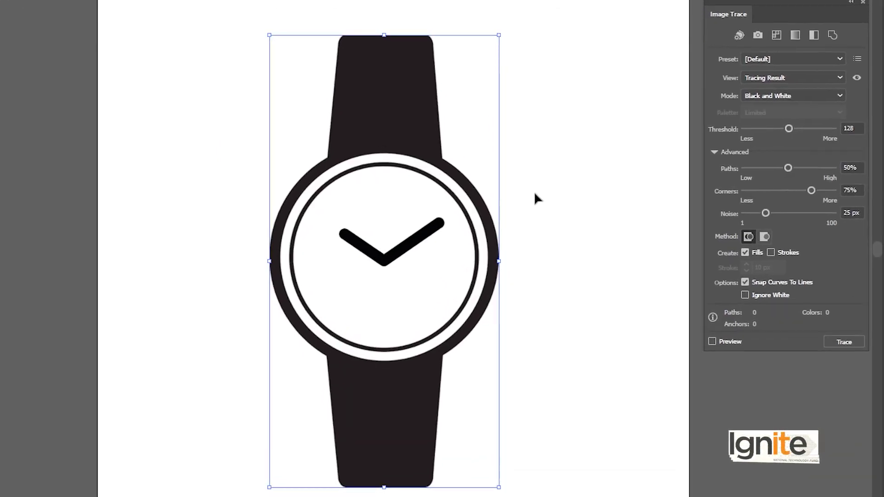
ctrl+click(391, 259)
scroll(400, 234, up, 1)
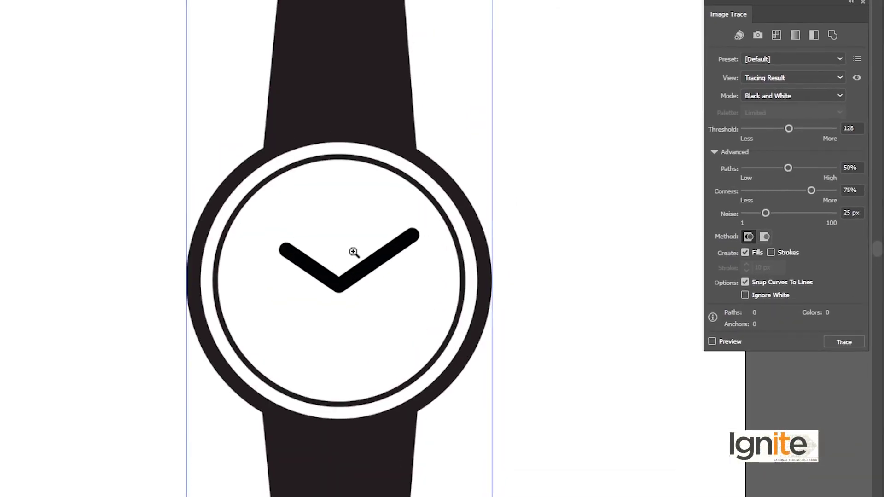
alt+click(354, 252)
drag(359, 222, 365, 201)
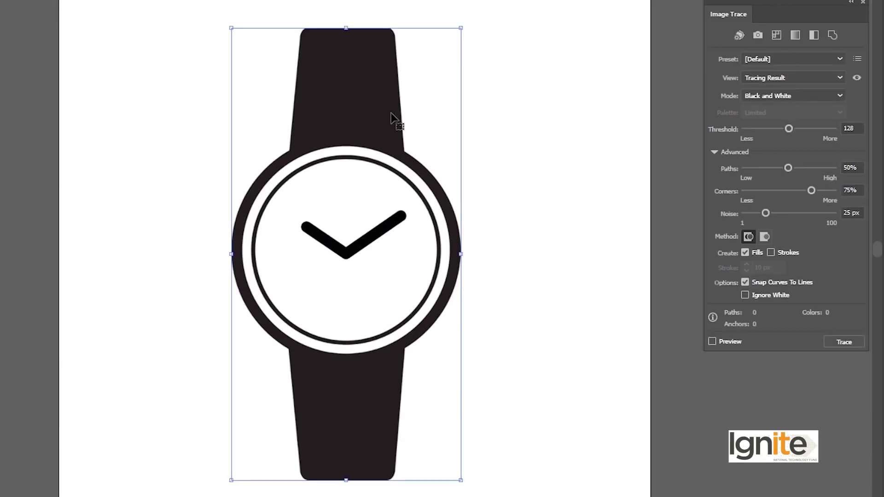
Step: Trace the watch with the Black and White Logo preset and inspect the watch hands
click(756, 61)
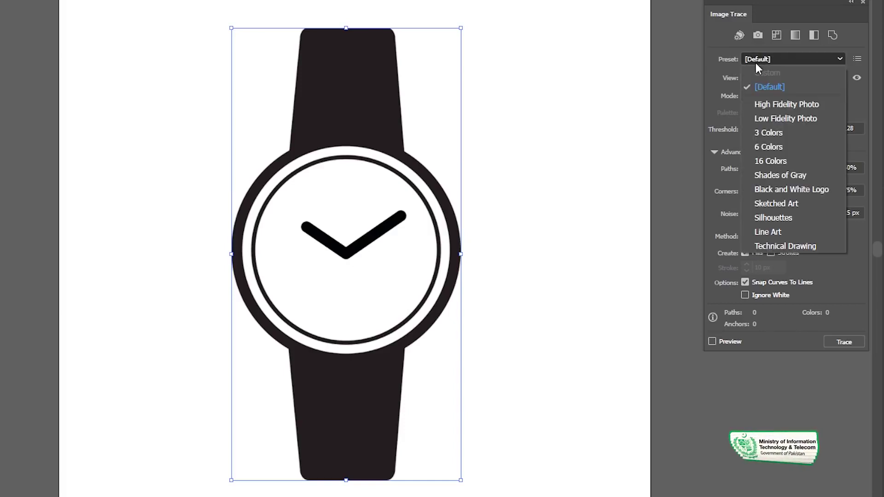
click(773, 190)
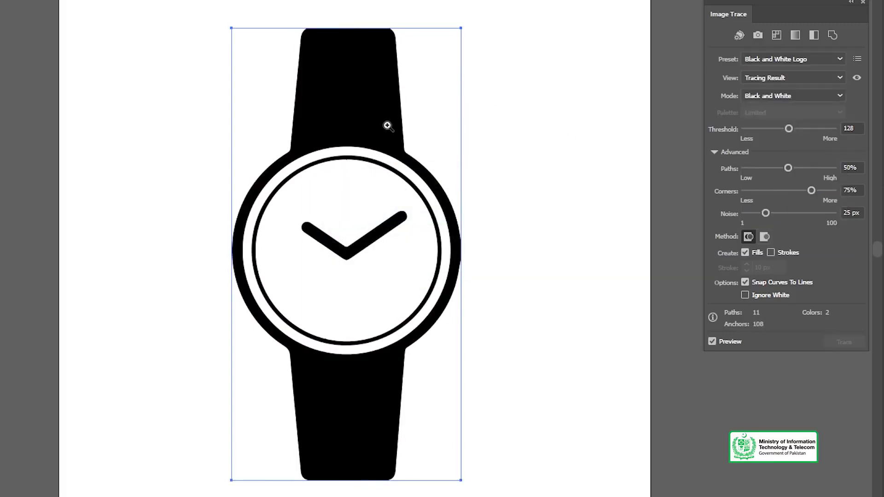
click(366, 144)
double_click(372, 290)
drag(424, 250, 487, 147)
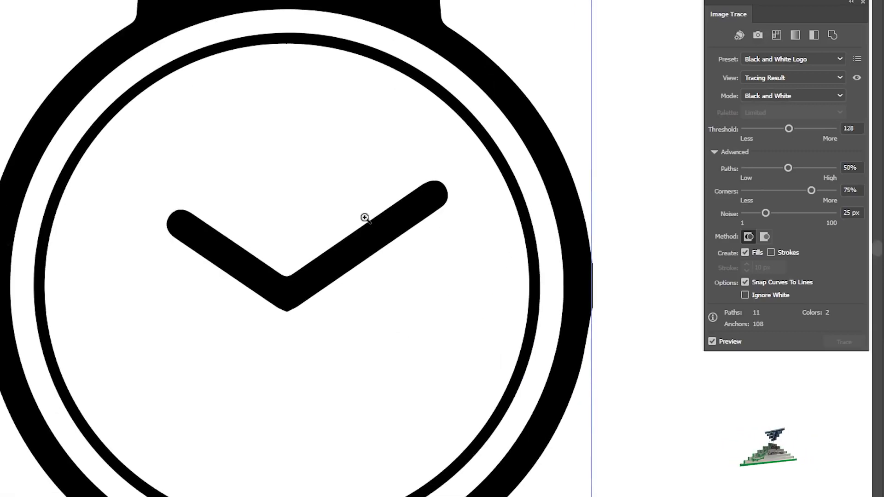
click(398, 162)
Step: Undo the trace to compare with the original, then reapply Black and White Logo
key(ctrl+z)
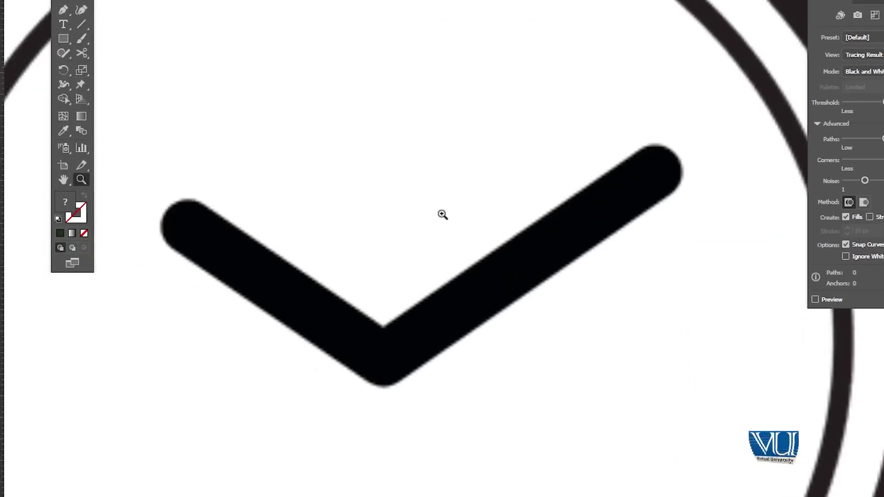
click(443, 214)
key(v)
alt+click(481, 213)
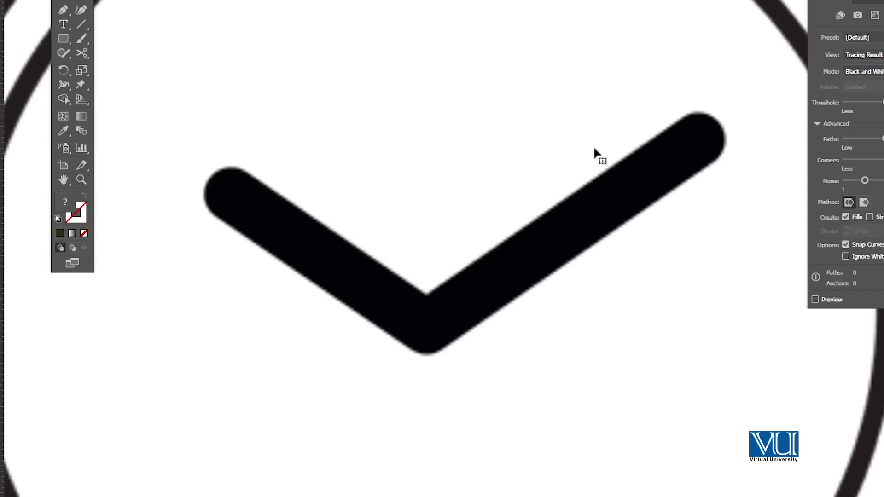
click(875, 37)
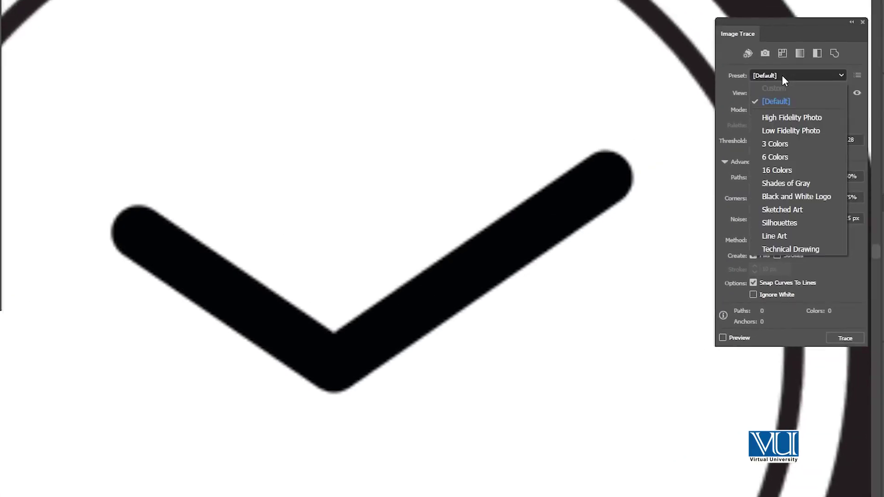
click(789, 197)
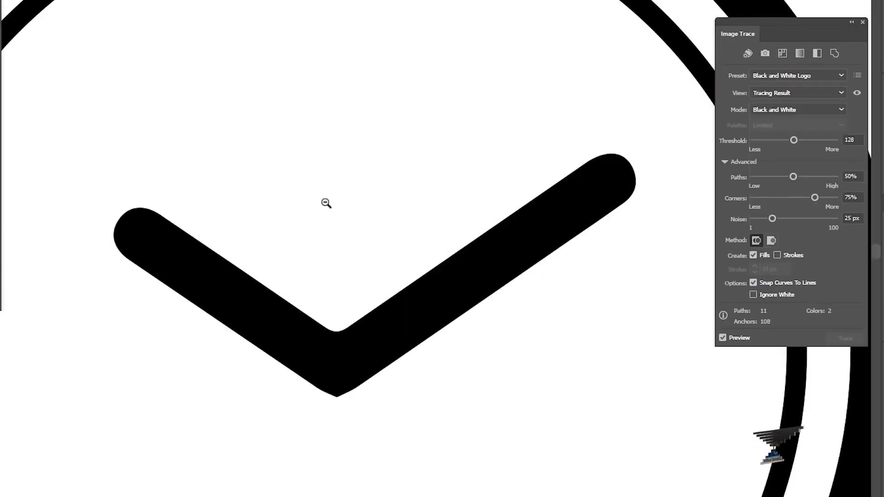
Step: Expand the watch trace into editable vector paths
alt+click(451, 240)
alt+click(440, 251)
alt+click(396, 257)
alt+click(367, 269)
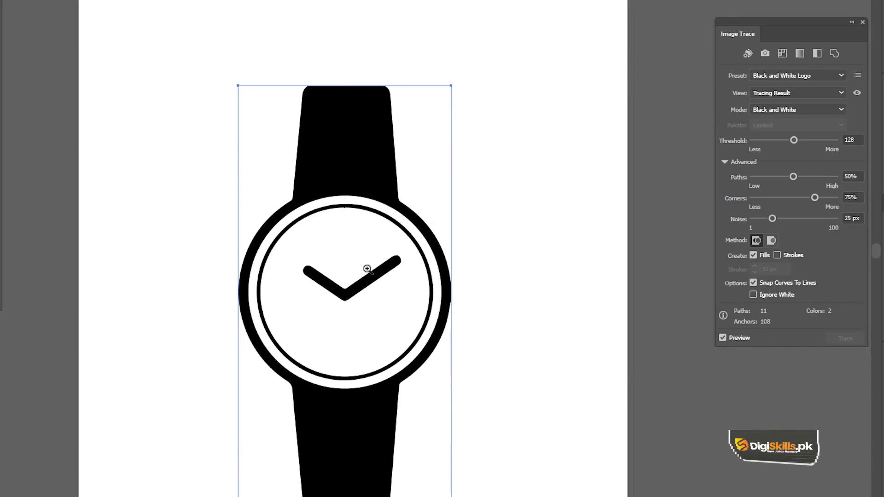
drag(386, 262, 384, 212)
key(ctrl+plus)
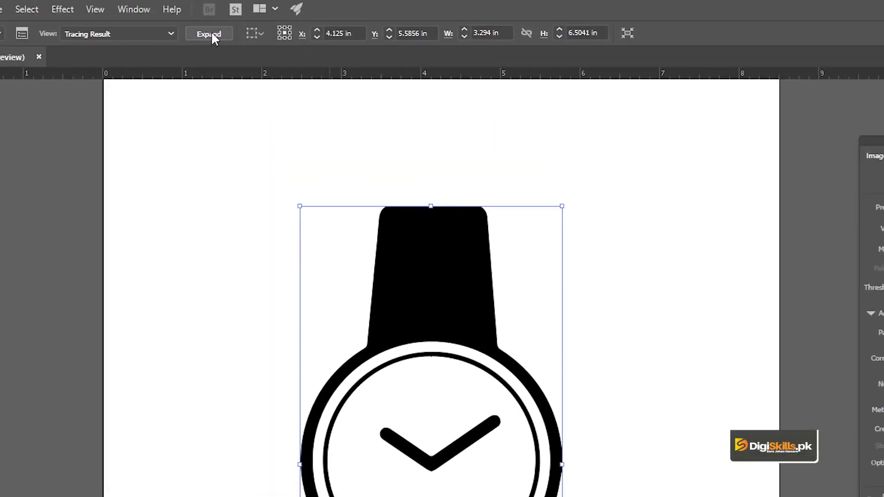
click(211, 32)
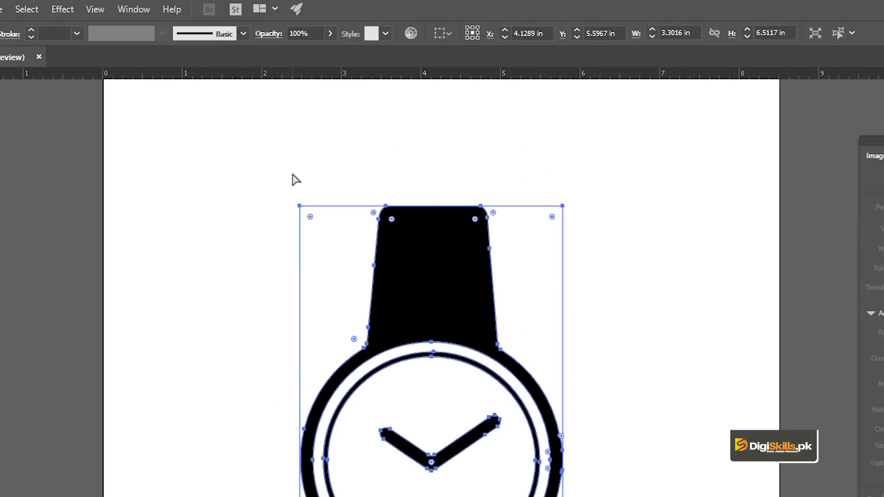
Step: Test moving and duplicating pieces of the expanded watch outline
key(v)
click(282, 169)
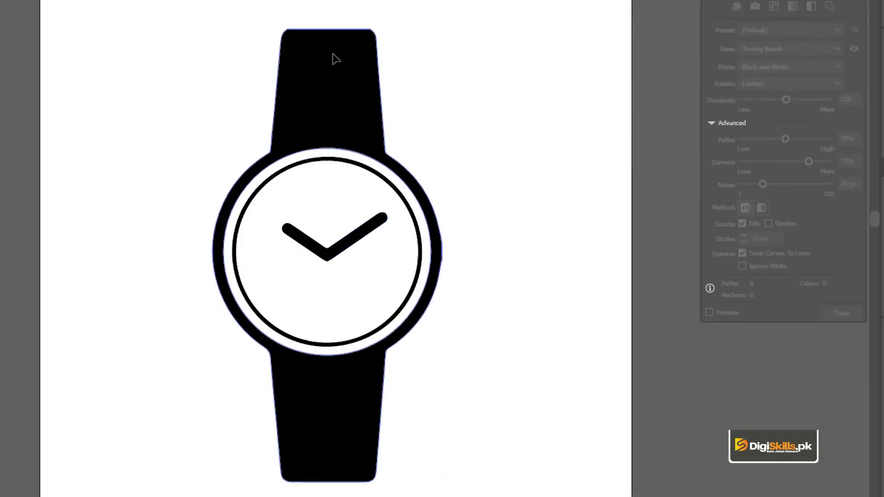
click(332, 51)
drag(332, 49, 549, 50)
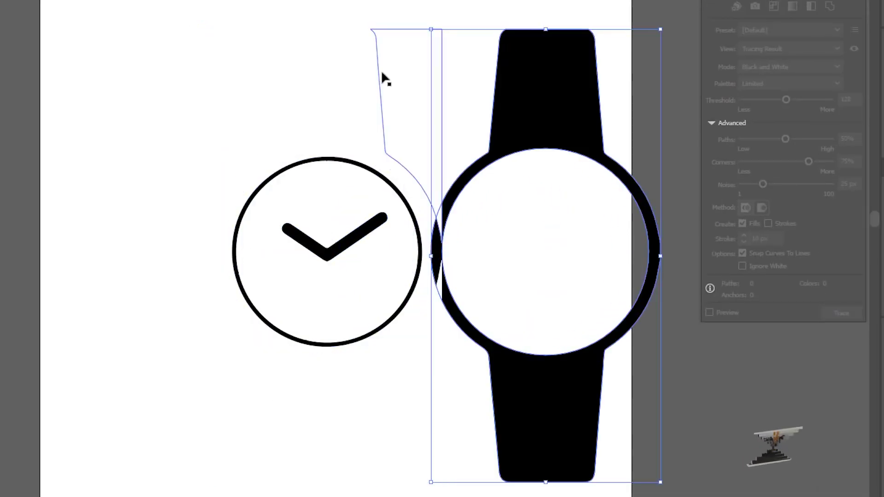
drag(424, 26, 156, 55)
key(ctrl+z)
key(ctrl+z)
drag(413, 65, 172, 65)
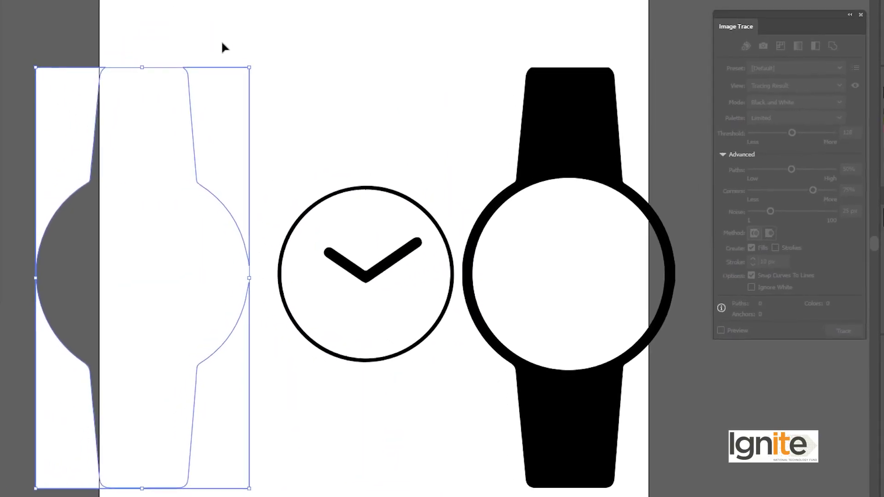
drag(214, 89, 284, 97)
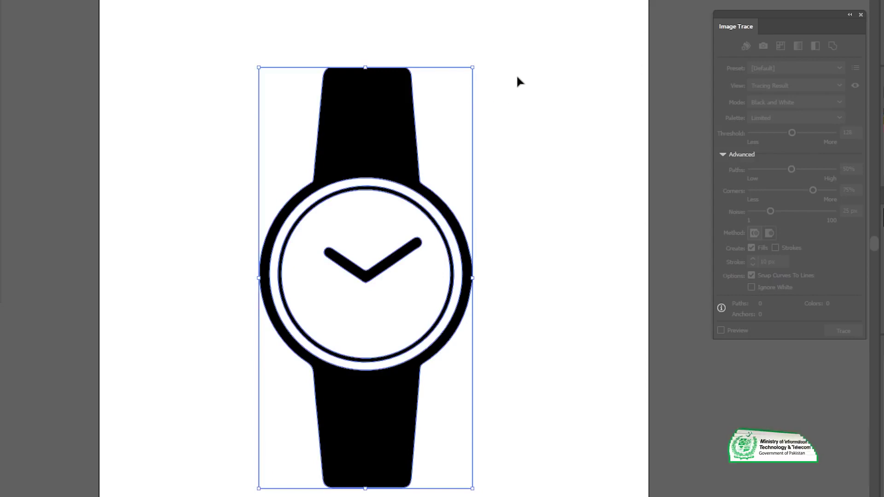
Step: Revert to the tracing and drag the accord-2119_1920 guitar photo from File Explorer into the document
key(ctrl+z)
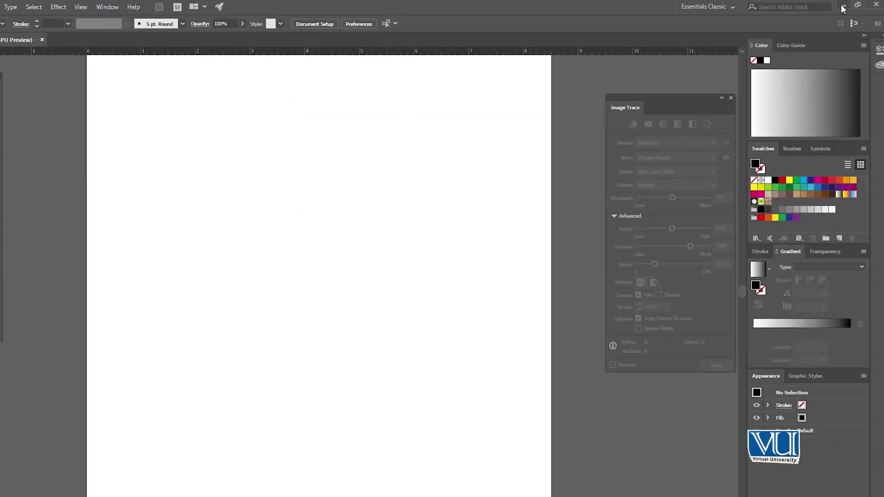
click(842, 7)
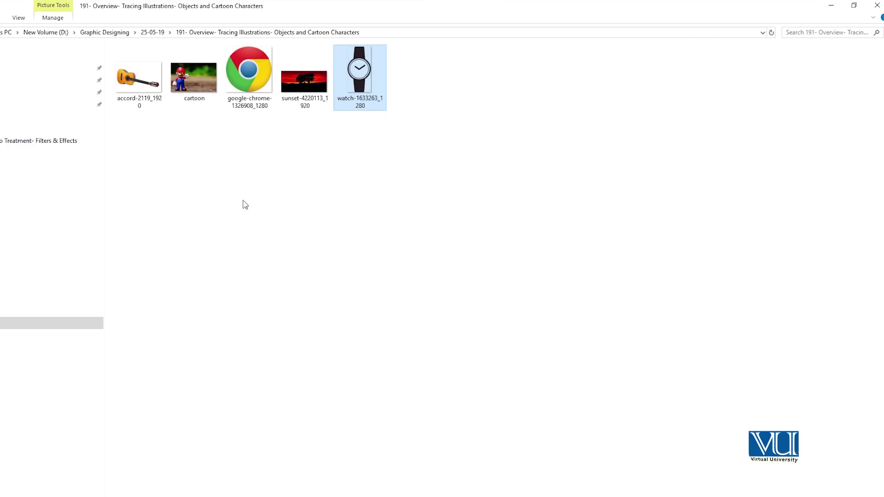
drag(125, 82, 471, 157)
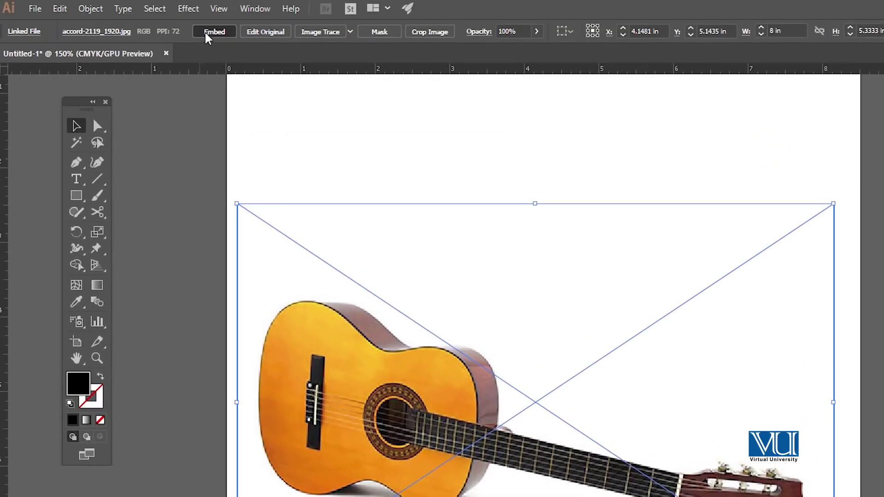
Step: Embed the guitar photo and apply Low Fidelity Photo tracing, giving 252 paths and 221 colors
click(210, 32)
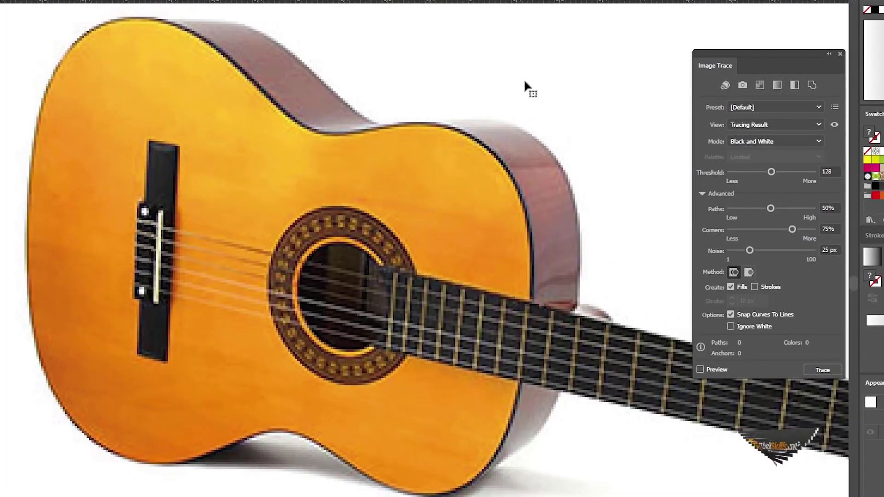
click(791, 109)
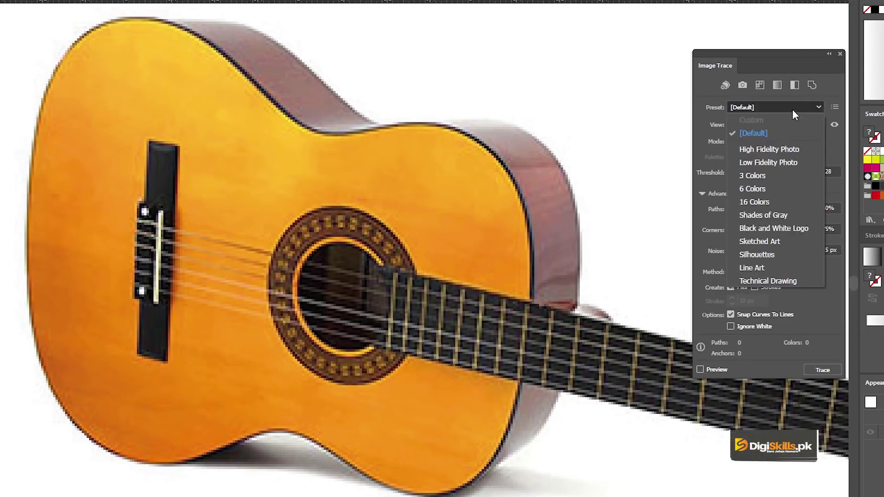
click(771, 161)
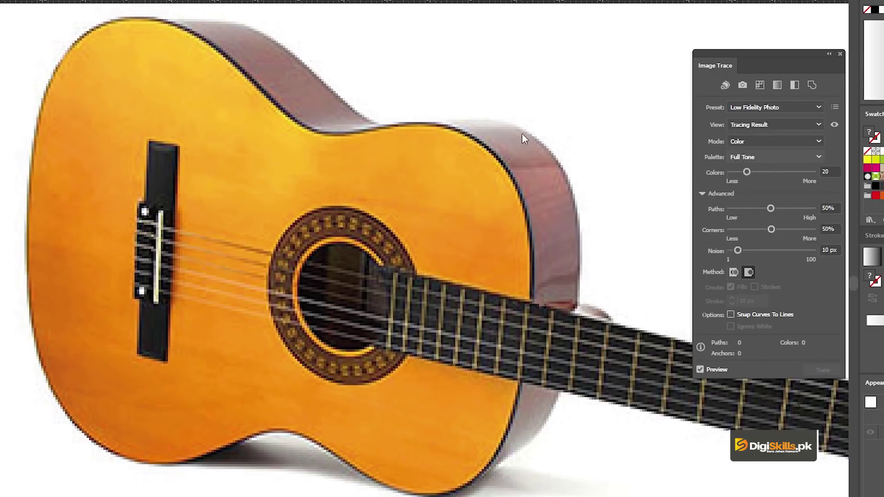
drag(567, 159, 511, 157)
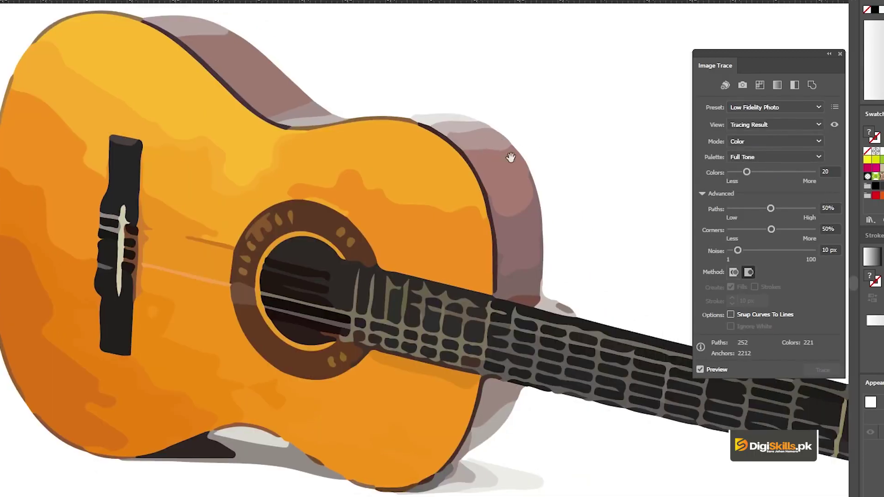
alt+click(414, 236)
alt+click(459, 244)
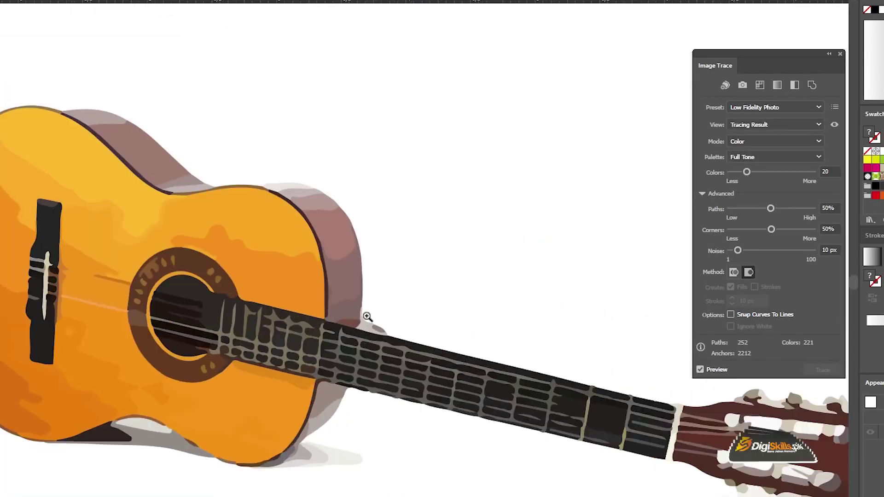
click(398, 218)
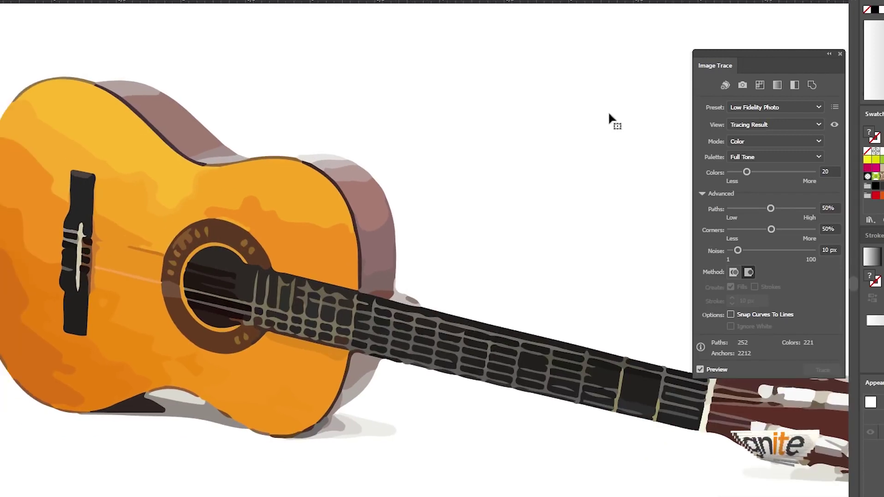
click(750, 125)
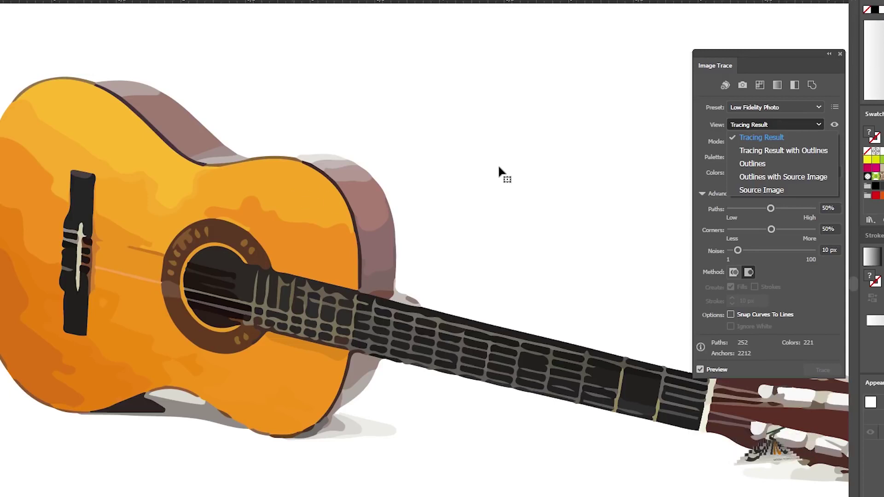
click(759, 151)
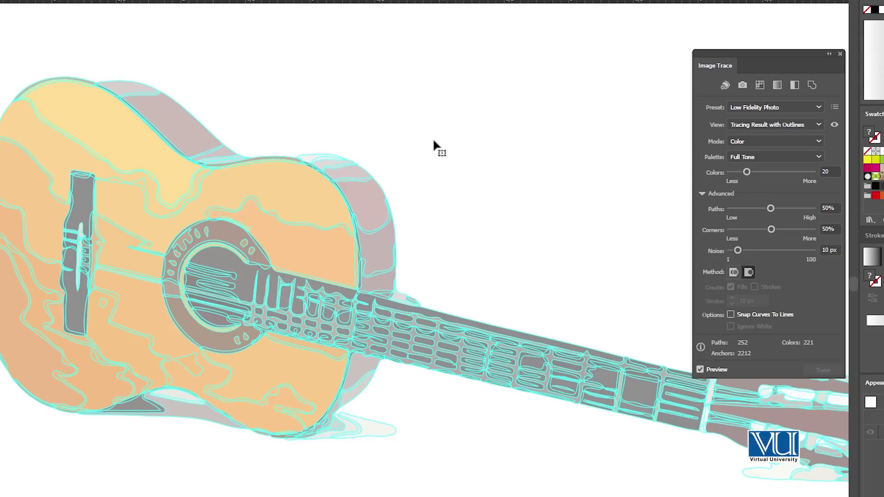
click(764, 124)
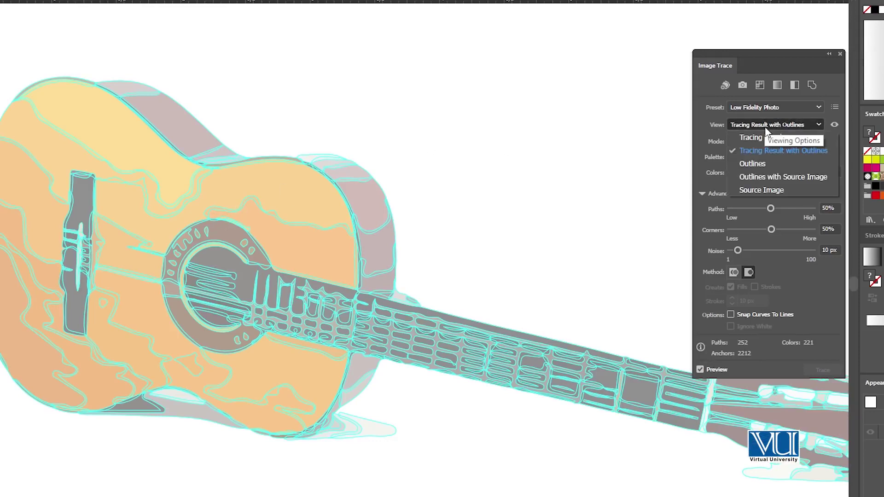
click(766, 164)
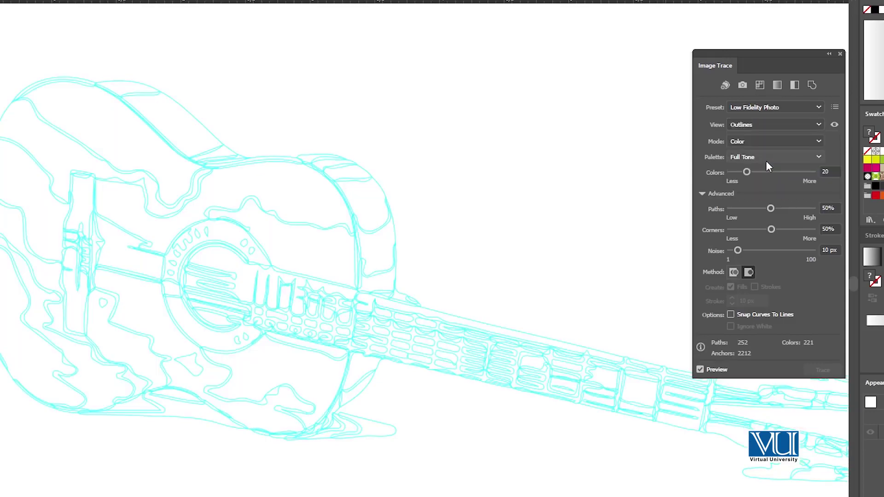
key(space)
drag(481, 184, 460, 191)
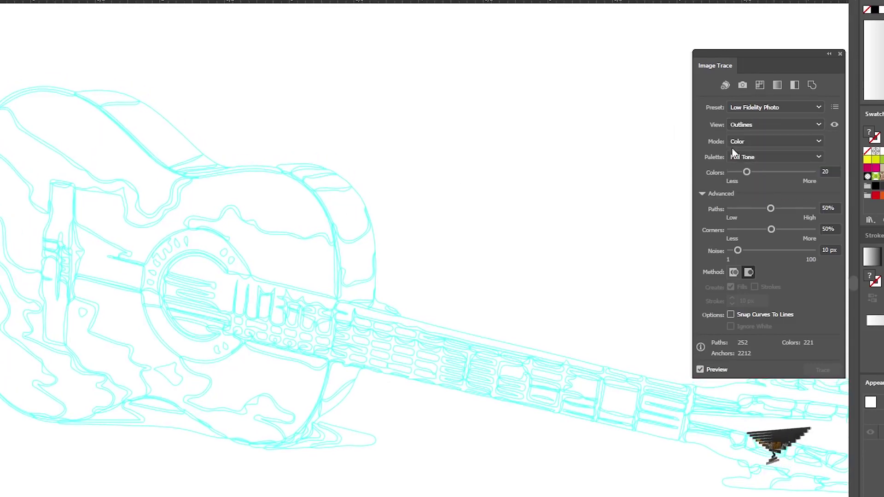
click(749, 125)
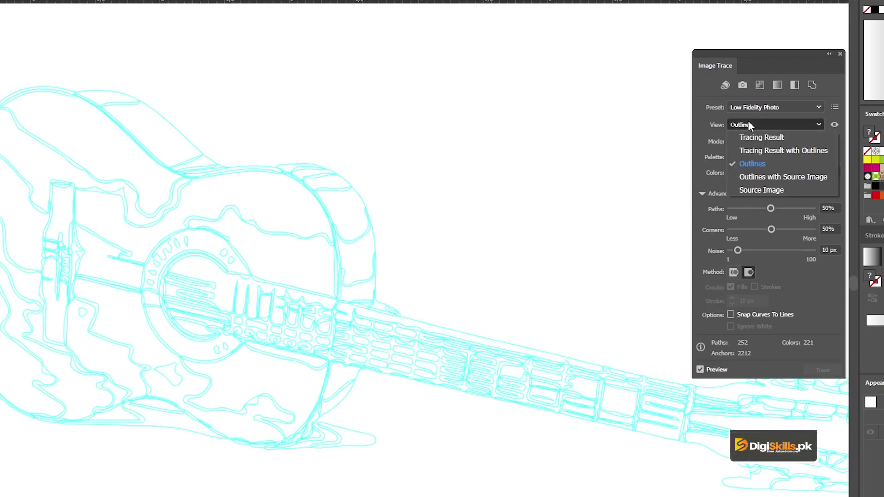
click(765, 177)
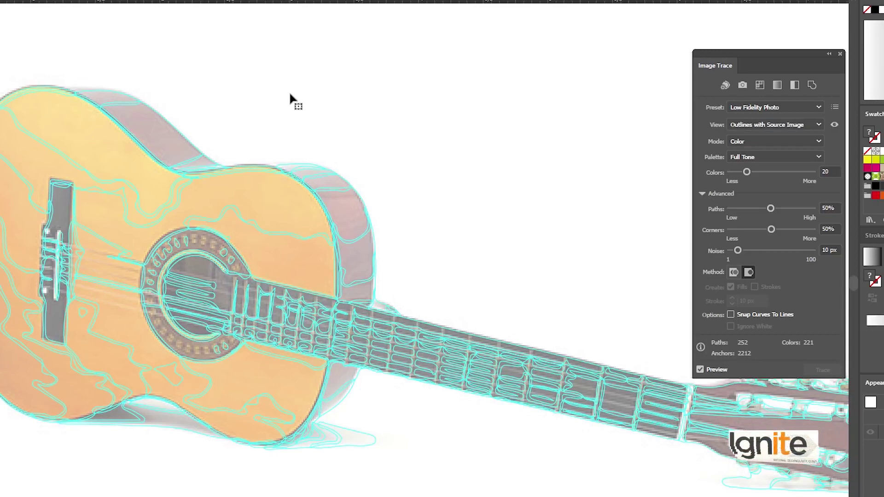
click(762, 124)
click(744, 192)
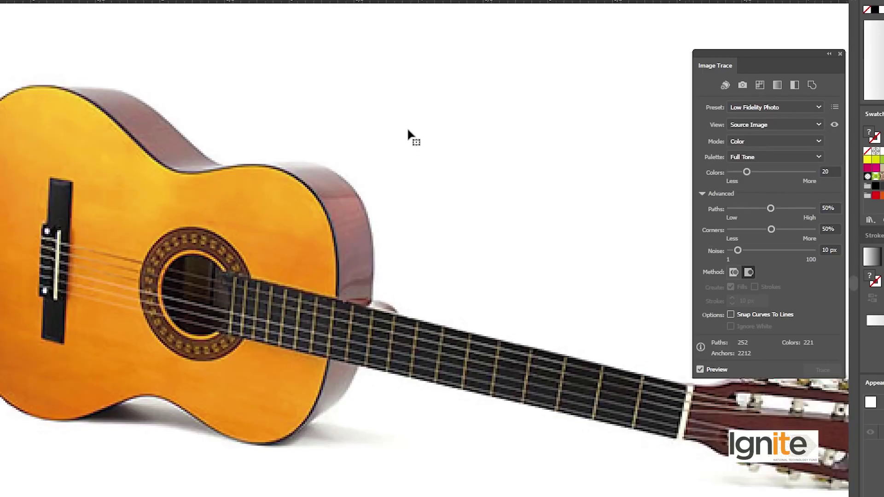
click(757, 124)
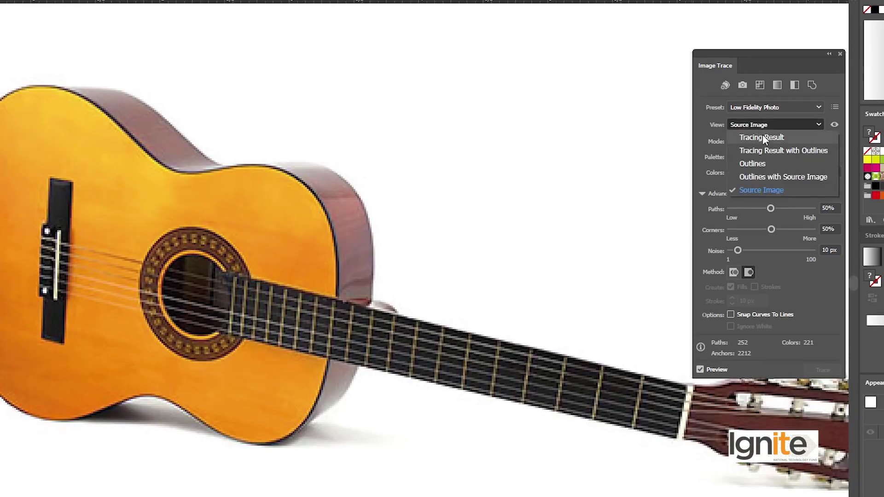
click(762, 136)
Step: Set the guitar trace's Paths to 74%, Corners to 22% and Noise to 1 px
click(188, 254)
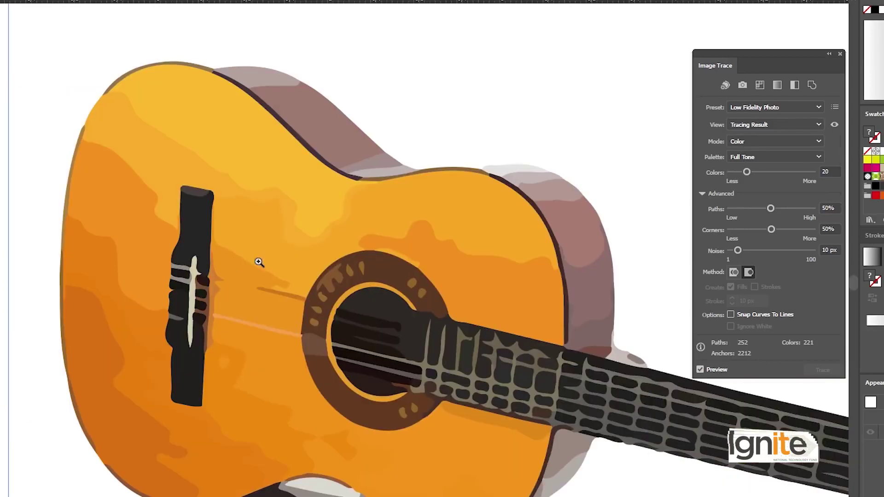
drag(327, 213, 224, 184)
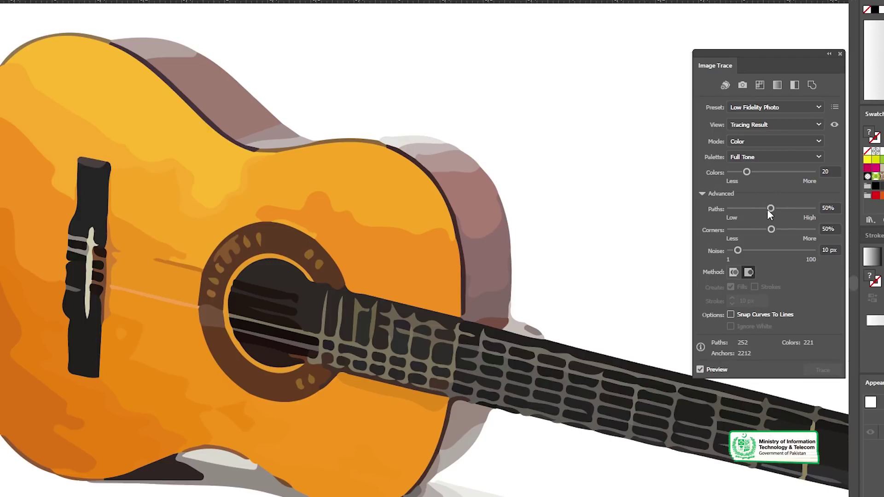
drag(781, 208, 792, 210)
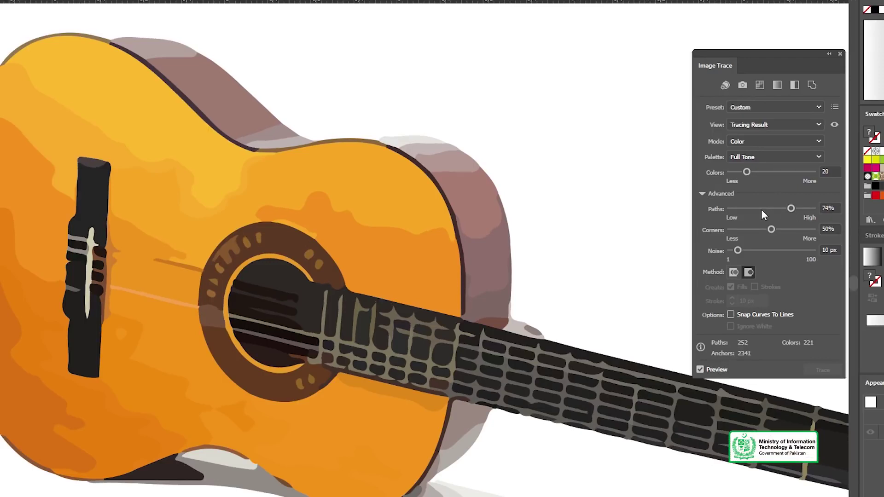
drag(770, 230, 766, 250)
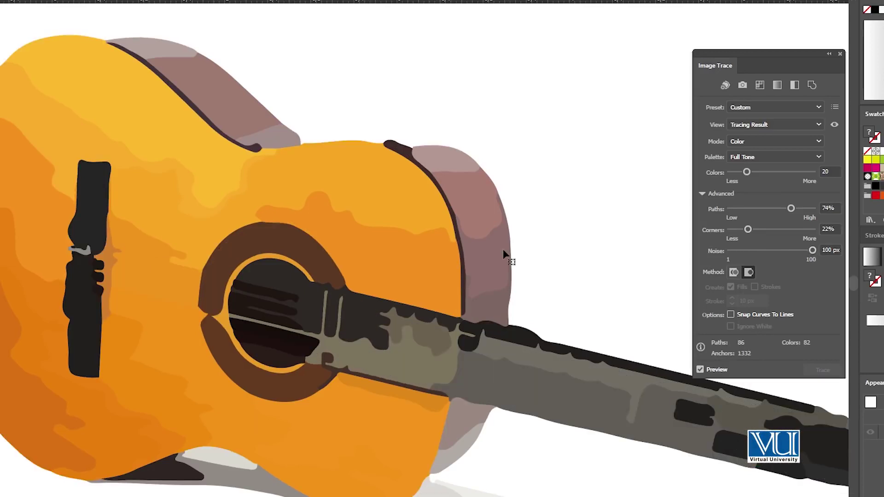
mouse_move(538, 262)
mouse_down()
mouse_move(478, 248)
mouse_move(404, 267)
mouse_up()
ctrl+alt+click(379, 310)
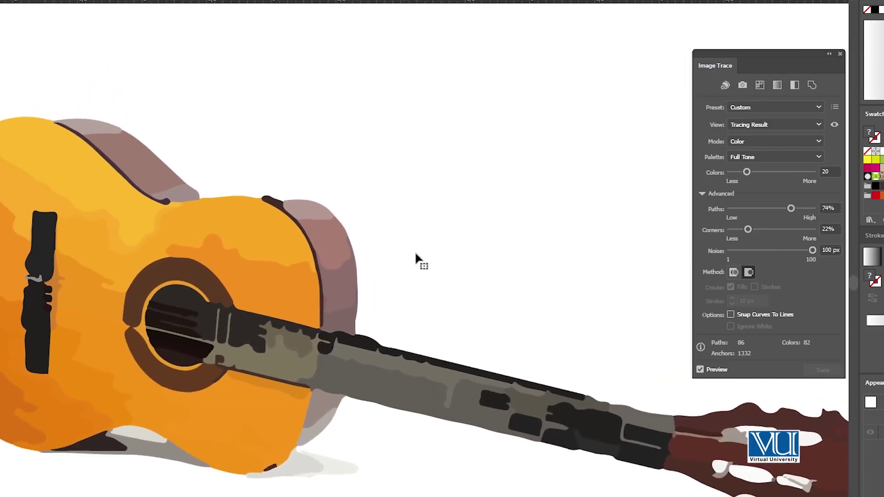
drag(805, 251, 729, 252)
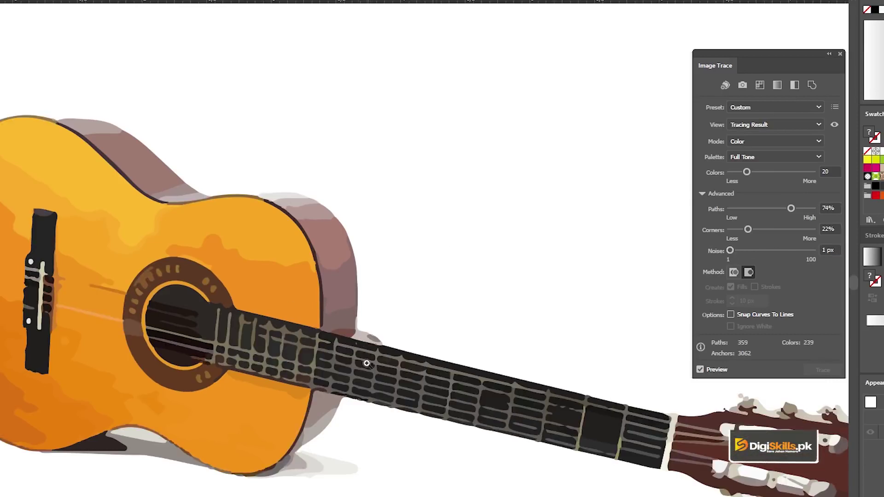
key(ctrl+0)
drag(395, 202, 368, 235)
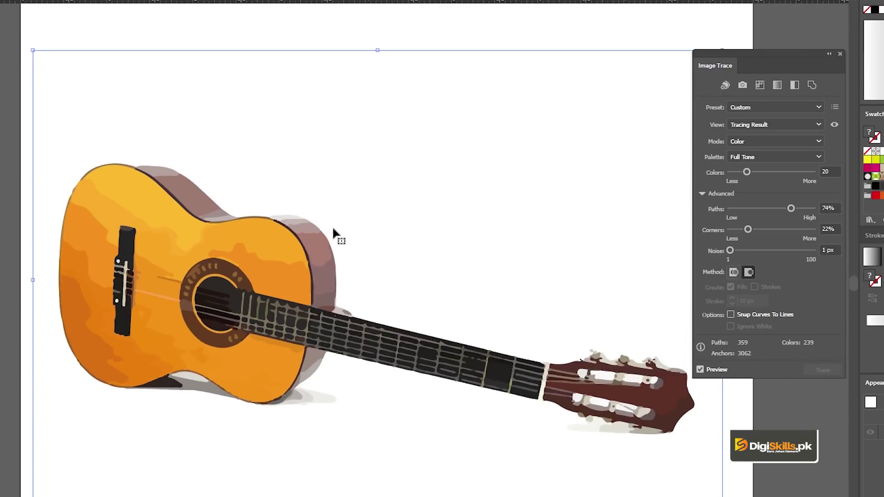
Step: Expand the guitar trace and ungroup it into separate shapes
click(249, 2)
key(ctrl+shift+g)
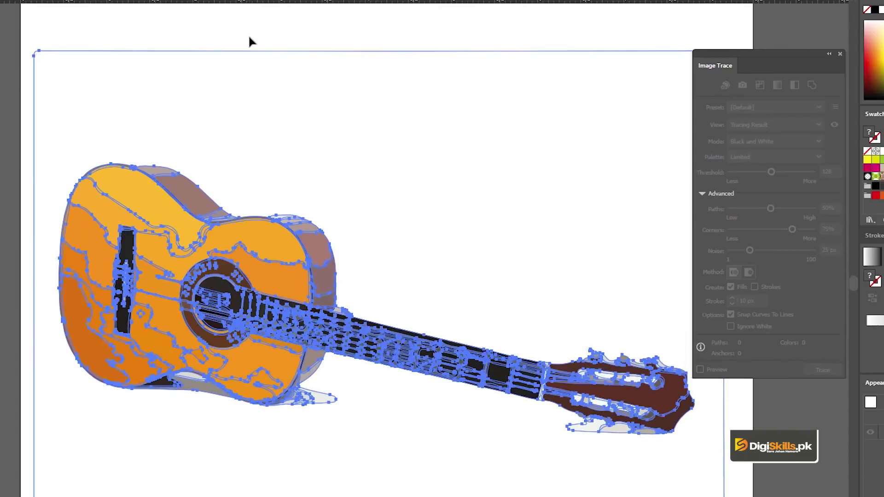
click(247, 37)
Step: Pull two body shapes off to test them, undo the moves, and deselect the guitar
click(191, 203)
drag(192, 202, 282, 138)
drag(154, 176, 198, 107)
key(ctrl+z)
key(ctrl+z)
key(ctrl+z)
key(ctrl+z)
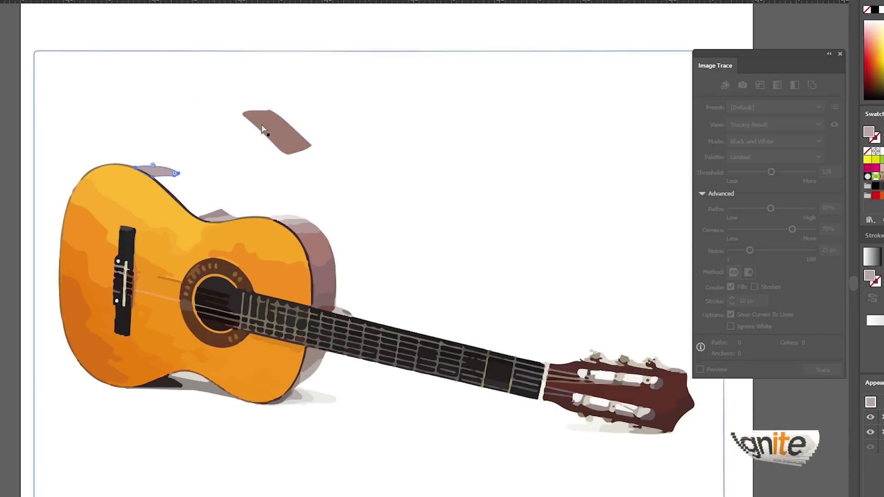
click(300, 26)
click(302, 271)
scroll(348, 275, down, 1)
click(311, 103)
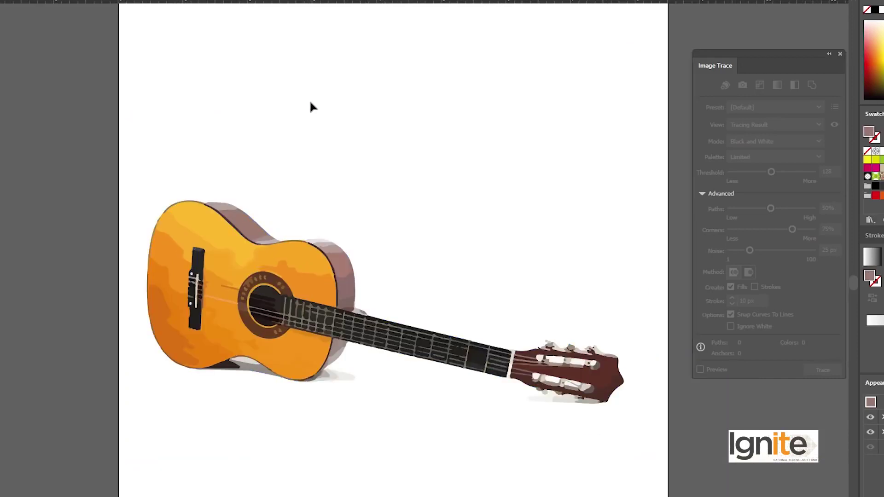